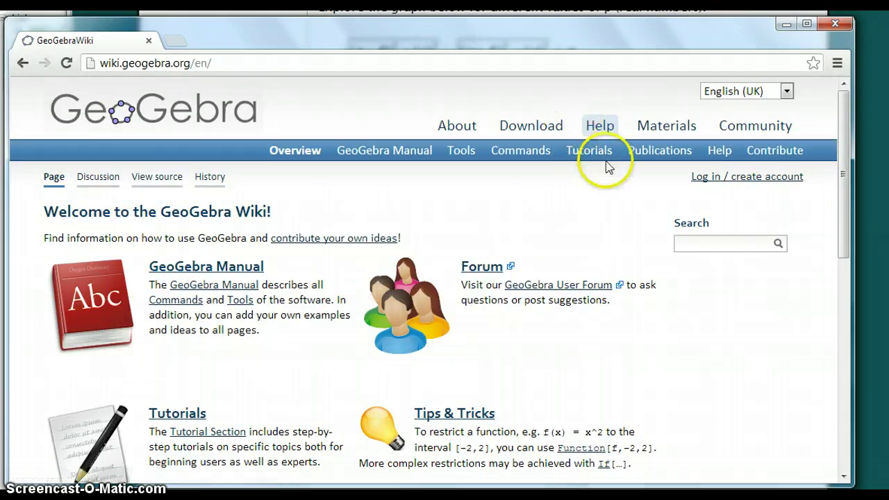
Step: Find the BarChart Command in the GeoGebra wiki's list of commands and open its page
click(532, 159)
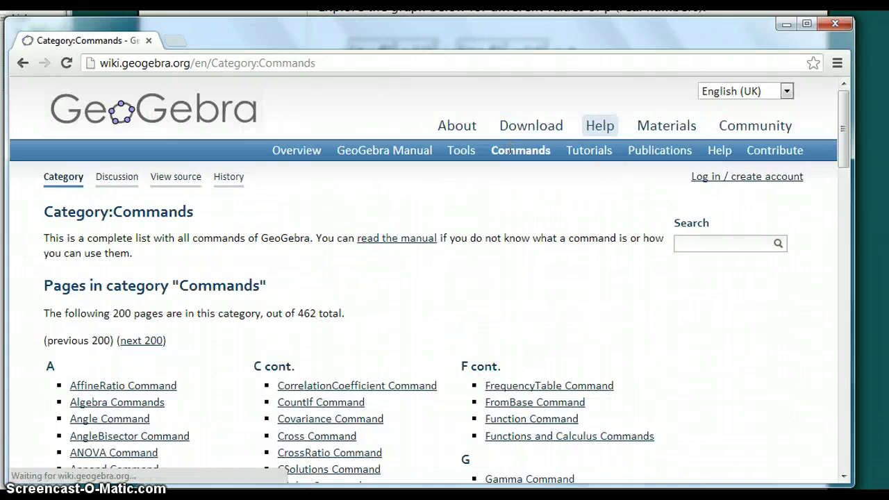
scroll(354, 195, down, 6)
scroll(327, 193, down, 3)
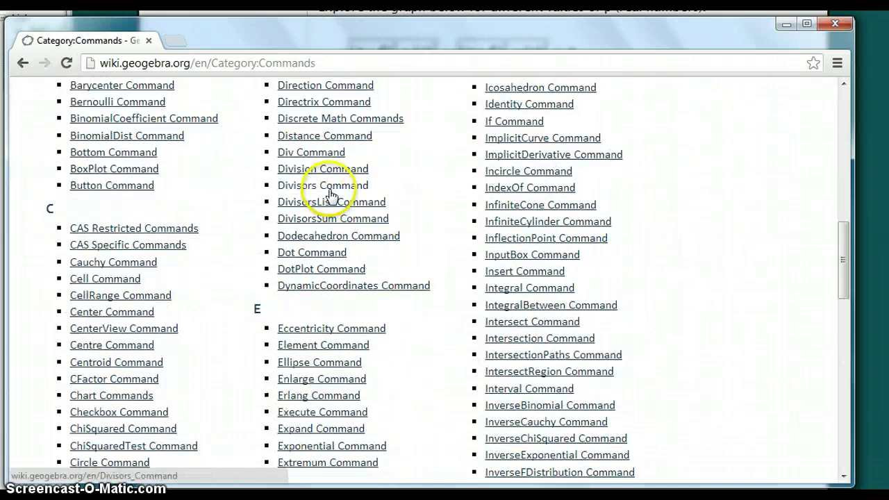
scroll(347, 208, down, 3)
scroll(419, 219, up, 3)
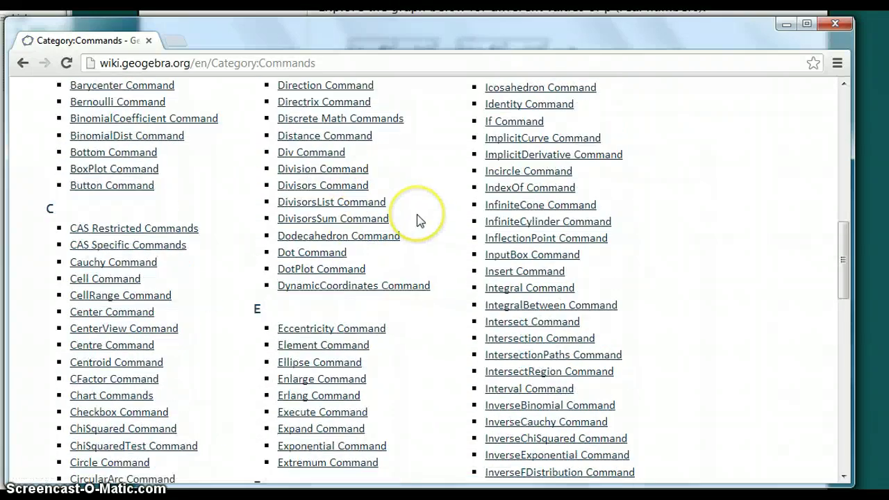
scroll(420, 220, up, 5)
scroll(420, 218, down, 2)
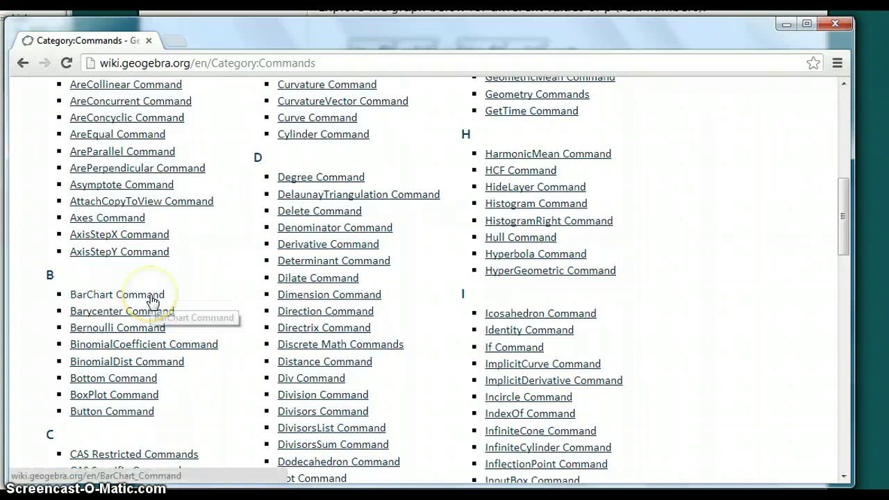
click(150, 296)
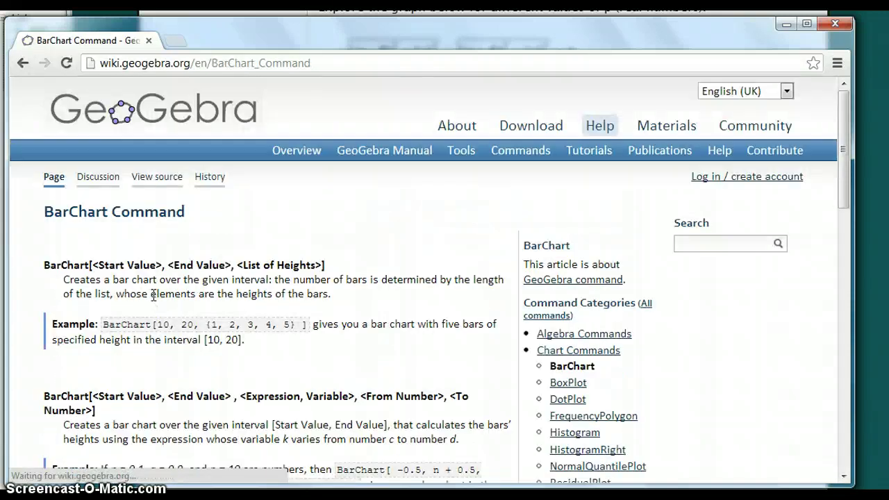
Step: Examine the BarChart syntax variants, especially the one taking a list of raw data and a width of bars
scroll(460, 278, down, 2)
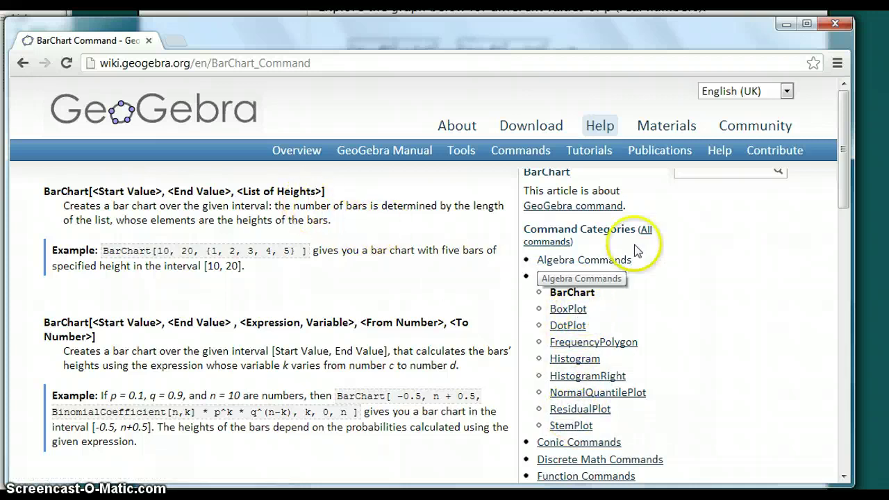
drag(849, 123, 839, 207)
click(95, 278)
drag(94, 278, 175, 279)
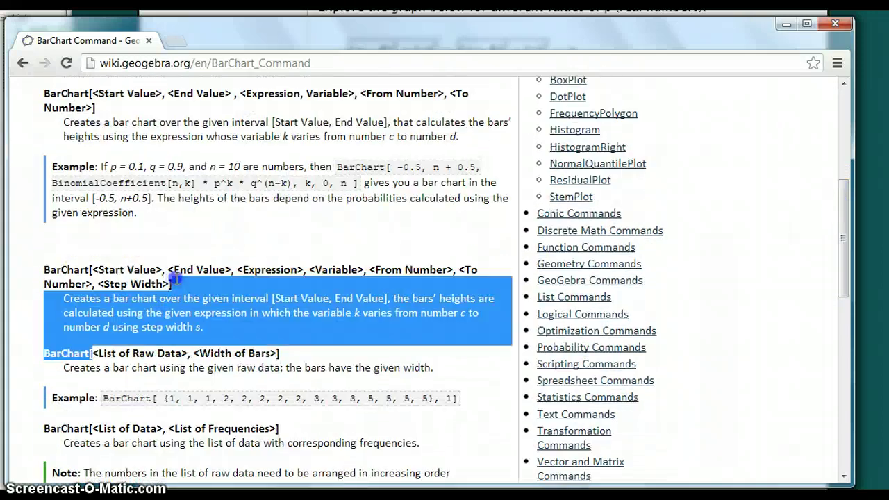
click(157, 247)
drag(93, 352, 189, 352)
click(226, 352)
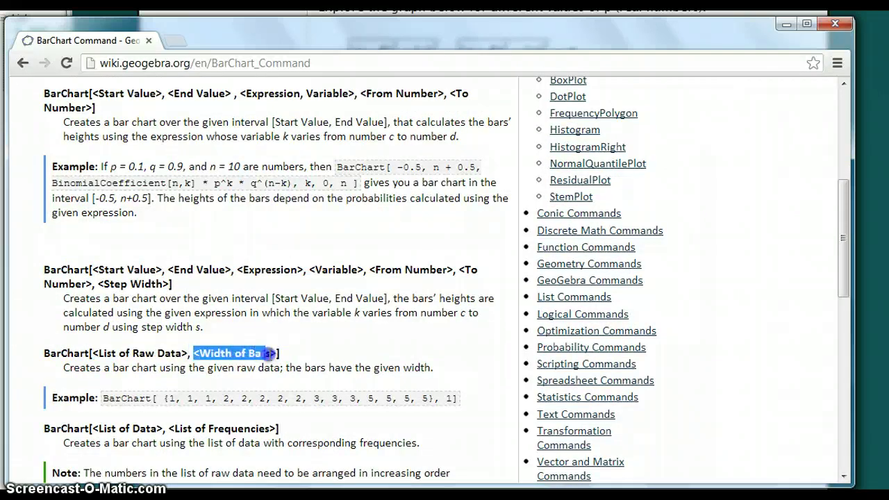
click(84, 384)
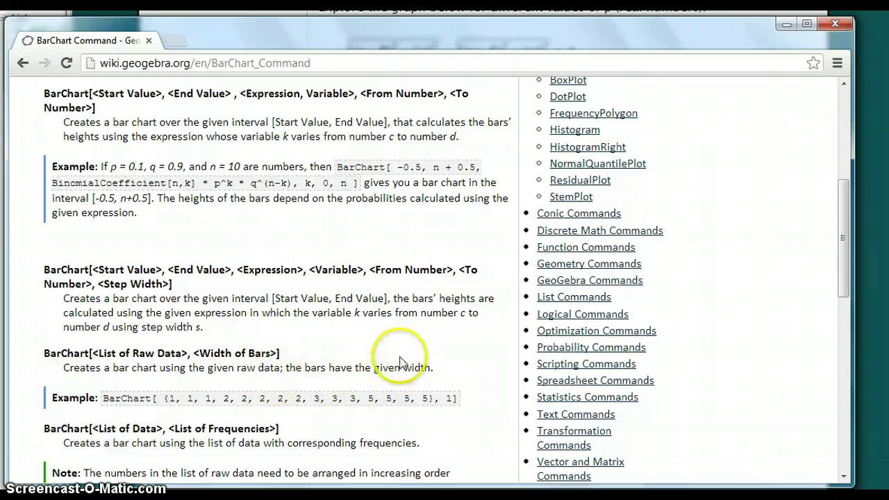
scroll(462, 337, up, 3)
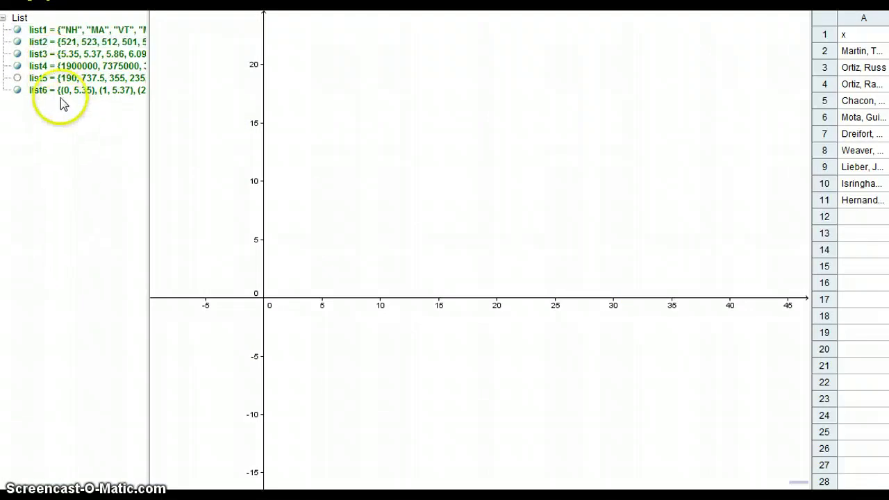
Step: In the GeoGebra worksheet, widen the spreadsheet to expose data columns A through I, leaving the List group expanded
click(3, 19)
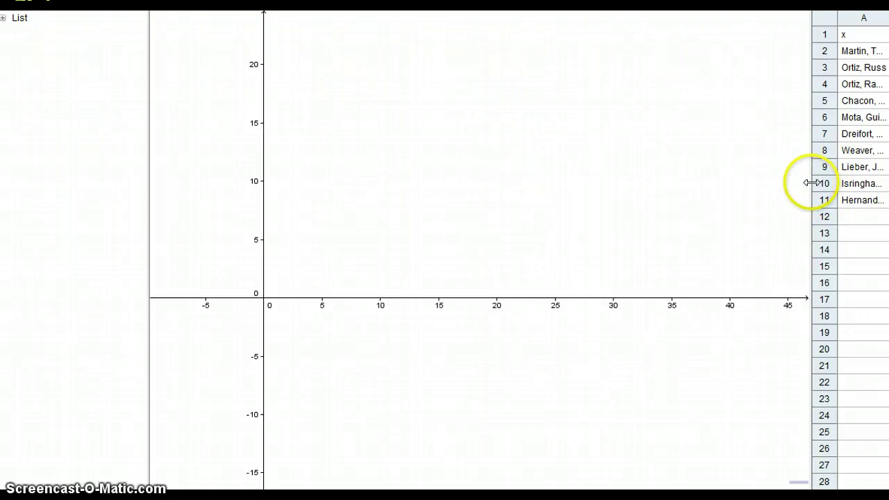
drag(811, 183, 306, 188)
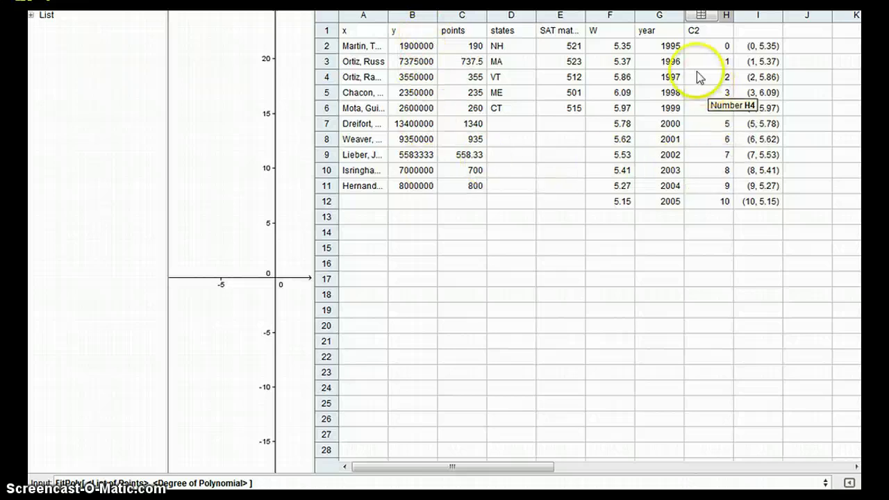
click(30, 15)
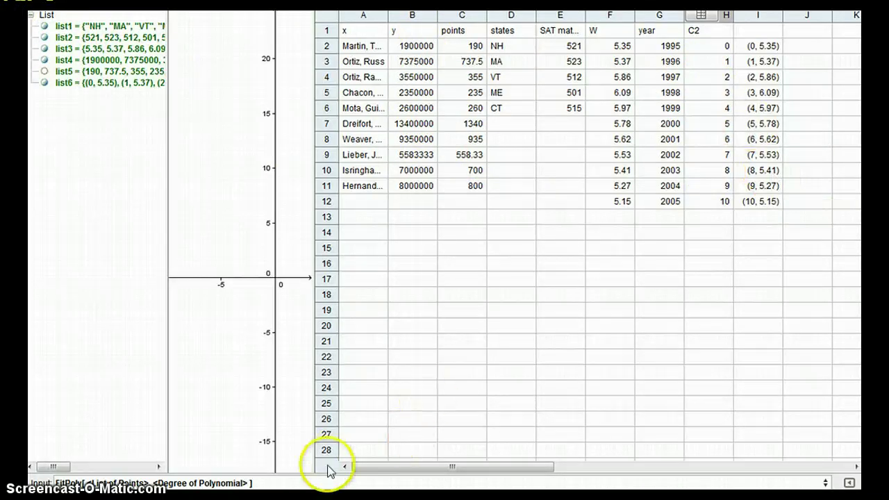
Step: Replace the old input with a CellRange command that creates a list from cells C2 to C11
drag(283, 488, 54, 467)
key(BackSpace)
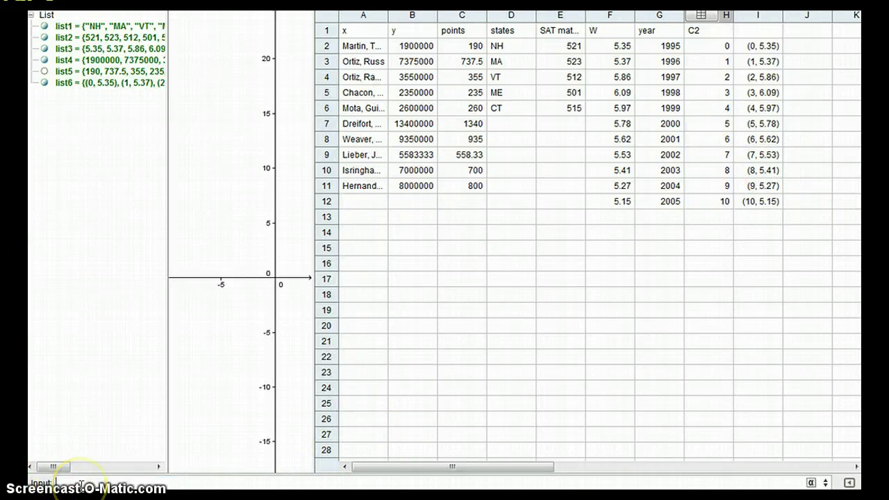
text(cellra)
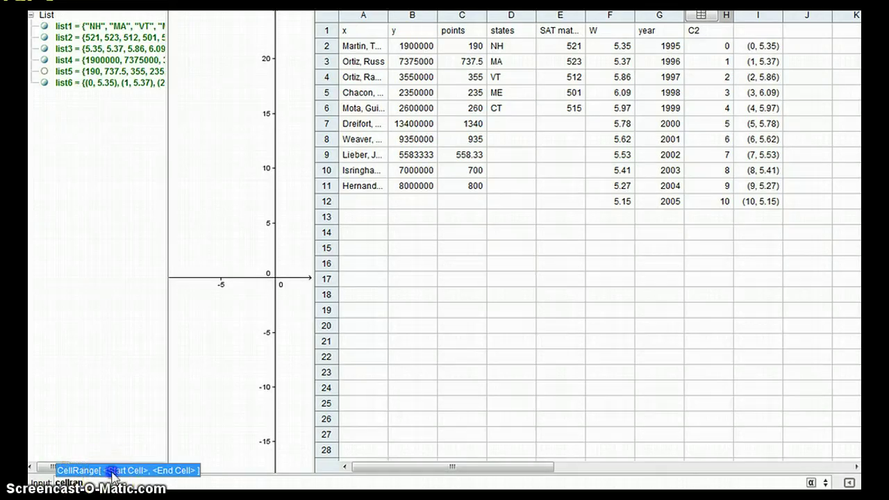
text(n)
click(111, 471)
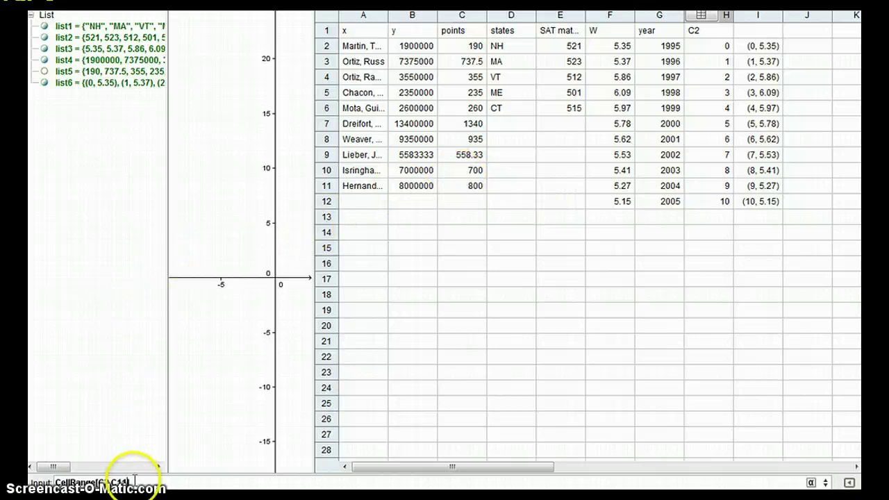
key(Return)
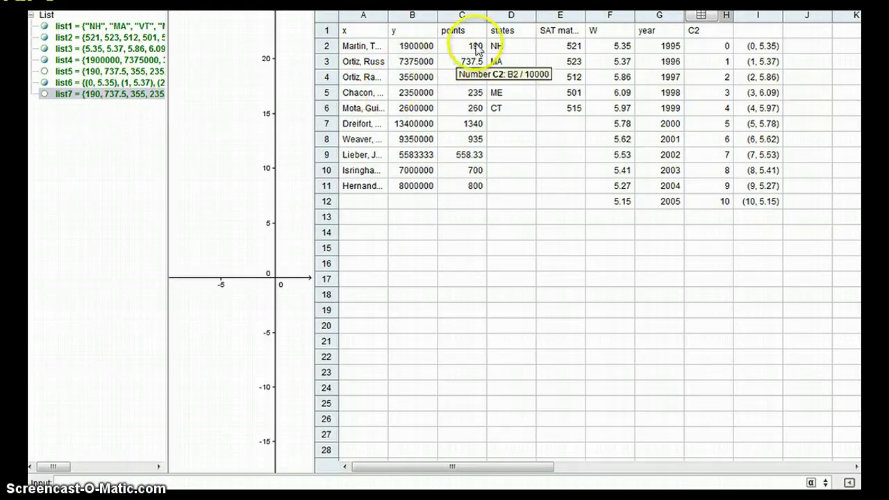
Step: Hide list1, list2, list3, list4 and list6 so that none of the lists is displayed in the graphics view
click(45, 95)
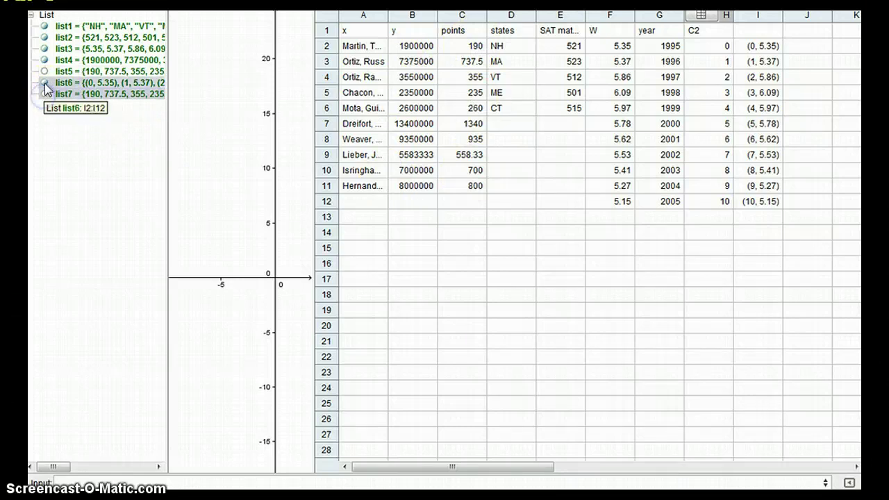
click(45, 82)
click(44, 60)
click(44, 48)
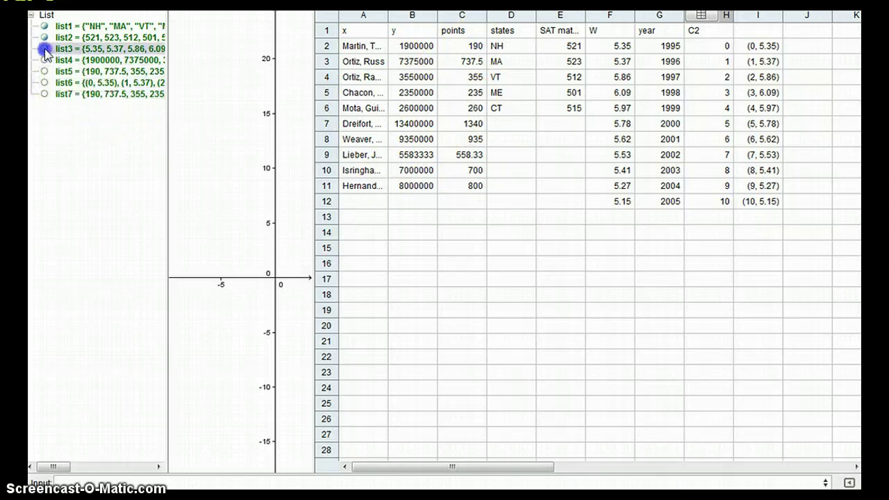
click(44, 37)
click(44, 26)
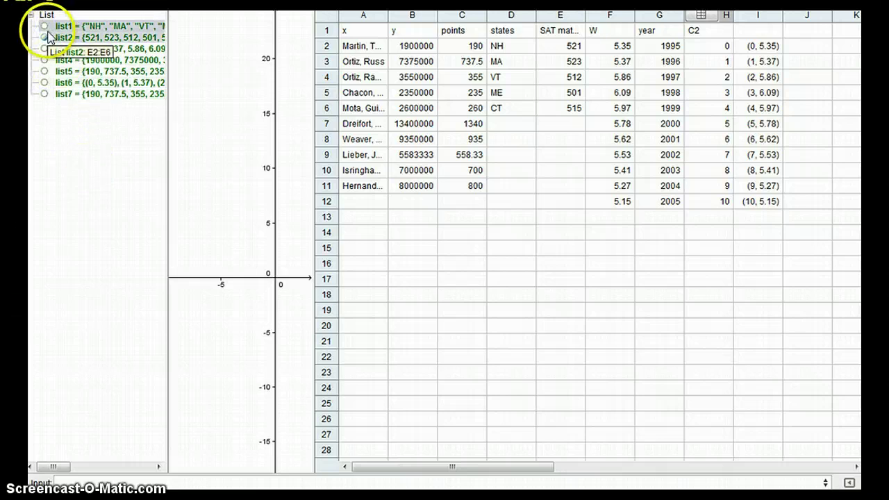
click(44, 37)
Step: Narrow the spreadsheet to its first two columns to enlarge the graphics view
click(311, 117)
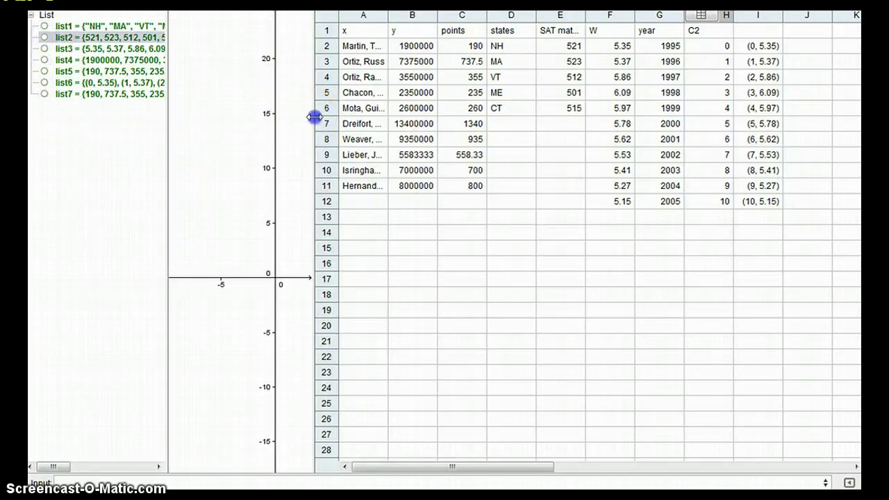
drag(314, 117, 312, 118)
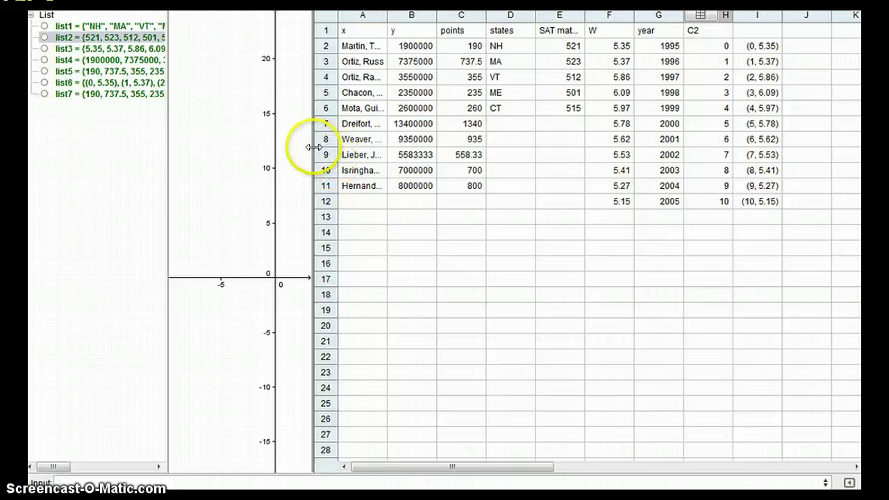
click(345, 154)
drag(345, 154, 753, 190)
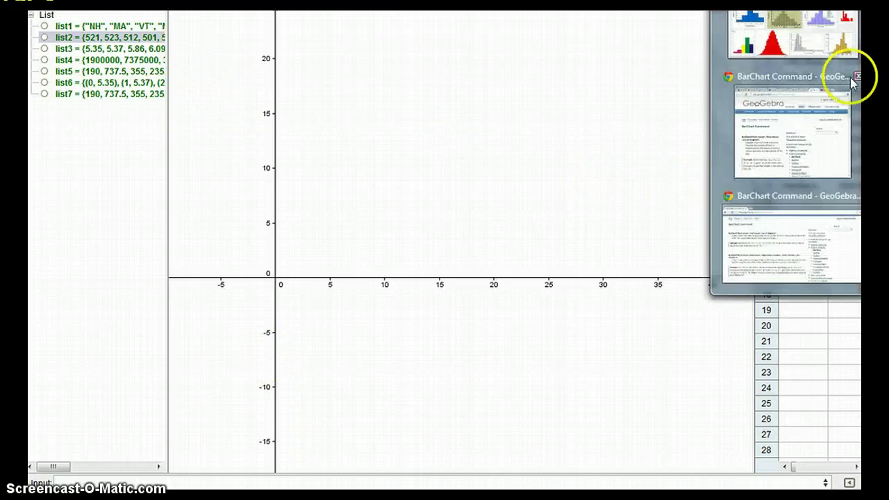
Step: Switch to the browser's image search results and examine how example histograms arrange their classes and frequencies
click(834, 80)
scroll(426, 268, down, 1)
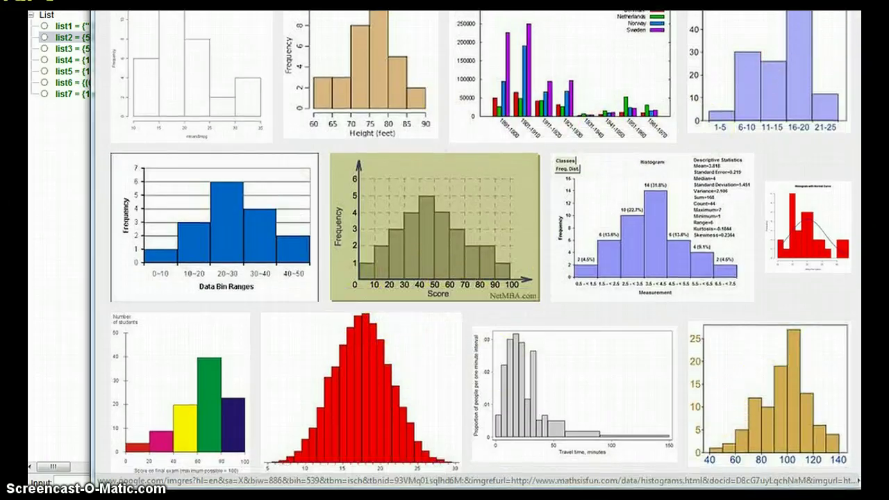
scroll(481, 243, down, 7)
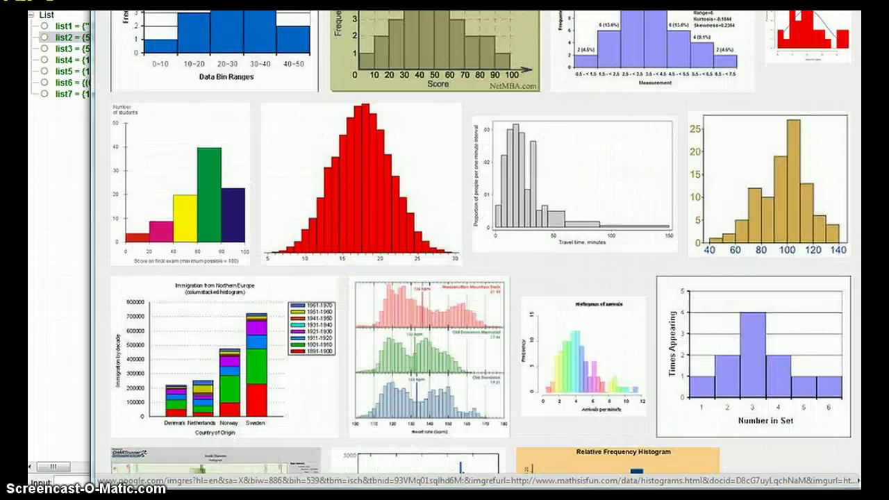
scroll(481, 244, down, 1)
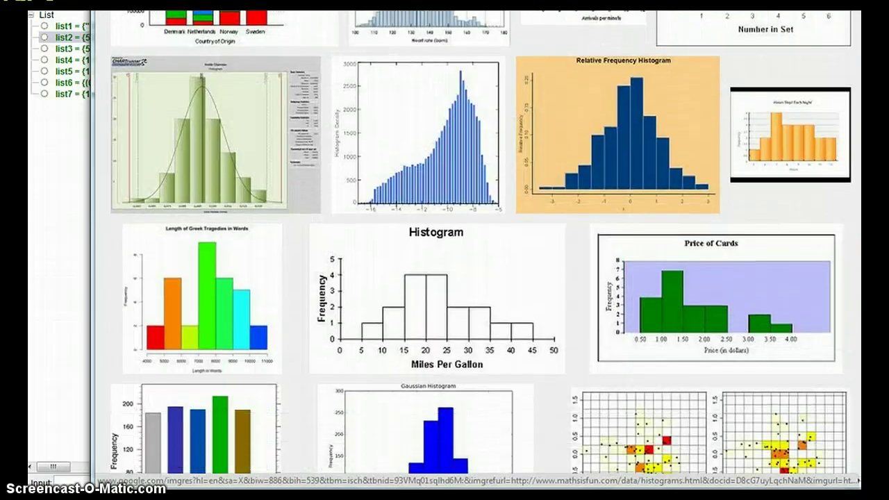
scroll(586, 193, up, 2)
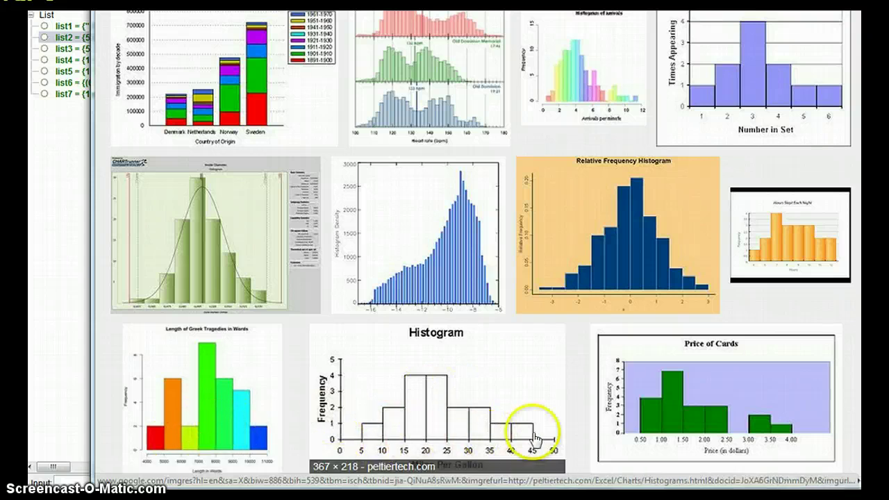
scroll(482, 243, down, 15)
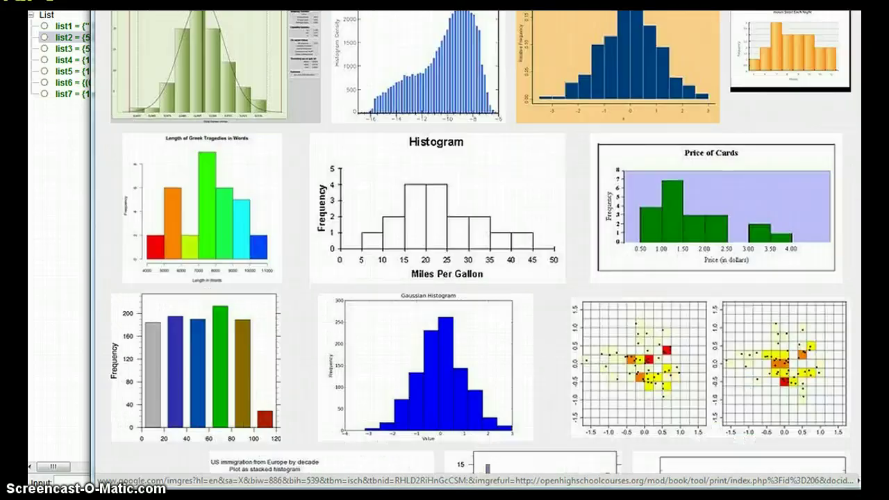
scroll(481, 243, down, 6)
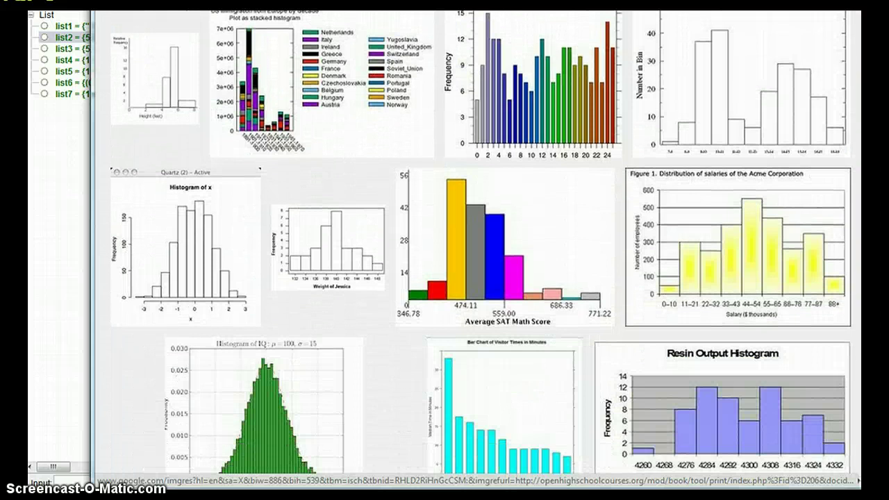
scroll(481, 243, down, 10)
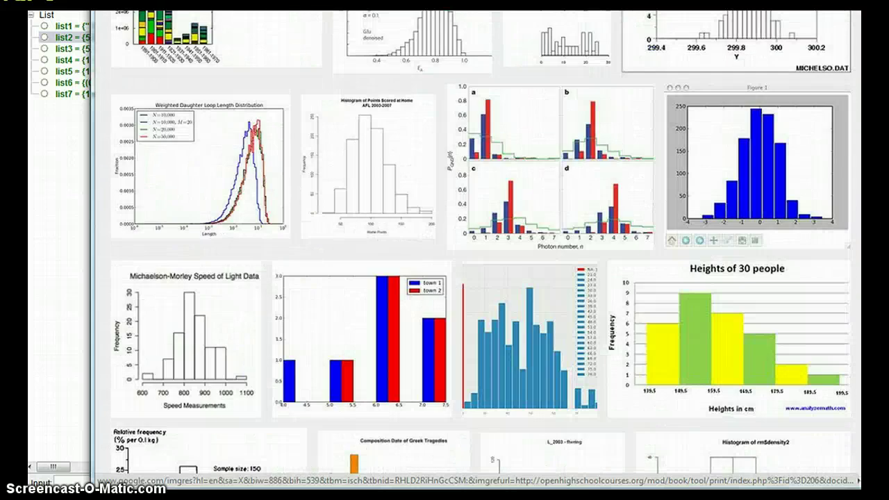
scroll(571, 201, down, 6)
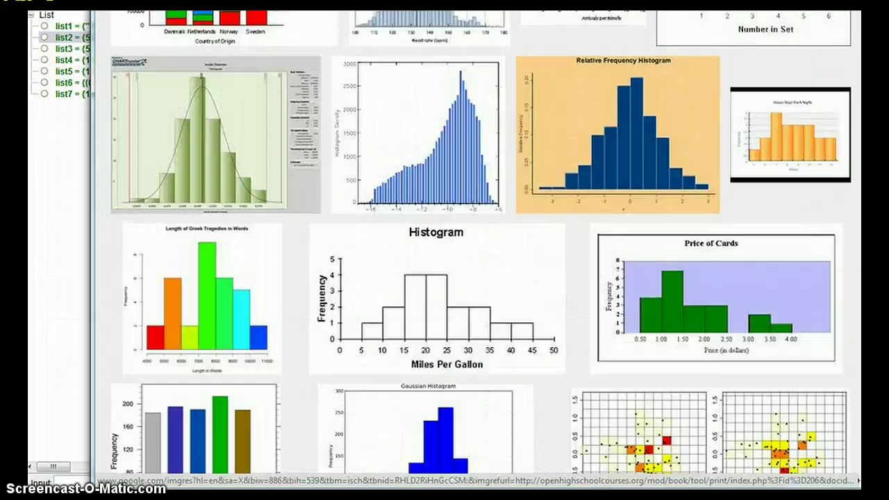
scroll(571, 201, up, 3)
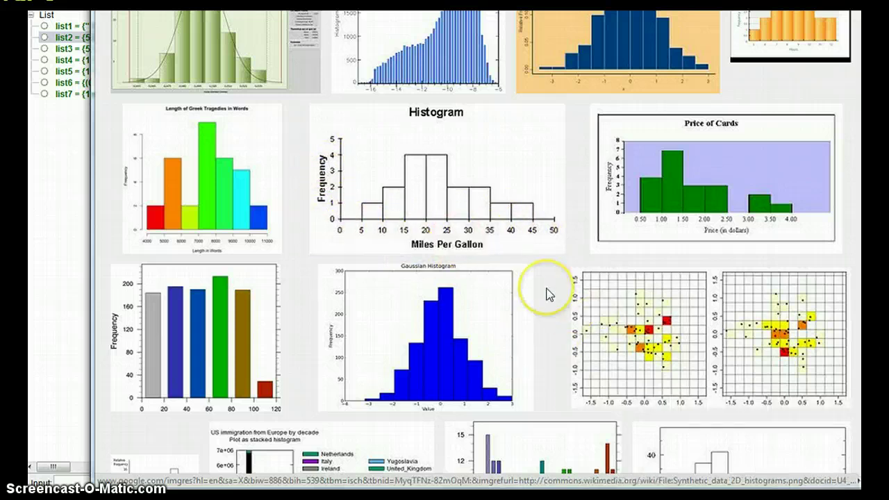
scroll(545, 290, up, 1)
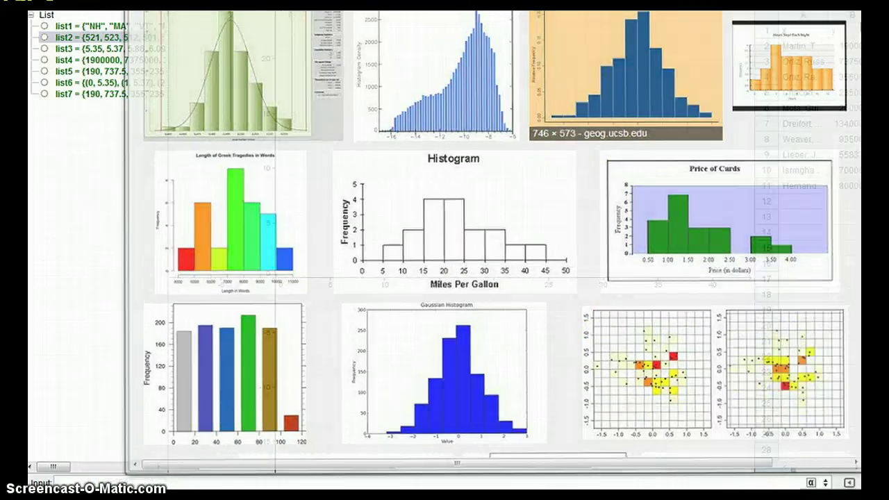
Step: Switch back to GeoGebra and create a histogram with class boundaries {0,1,2,3,4,5,6,7,8,9,10,11} and list3 as the heights
click(304, 484)
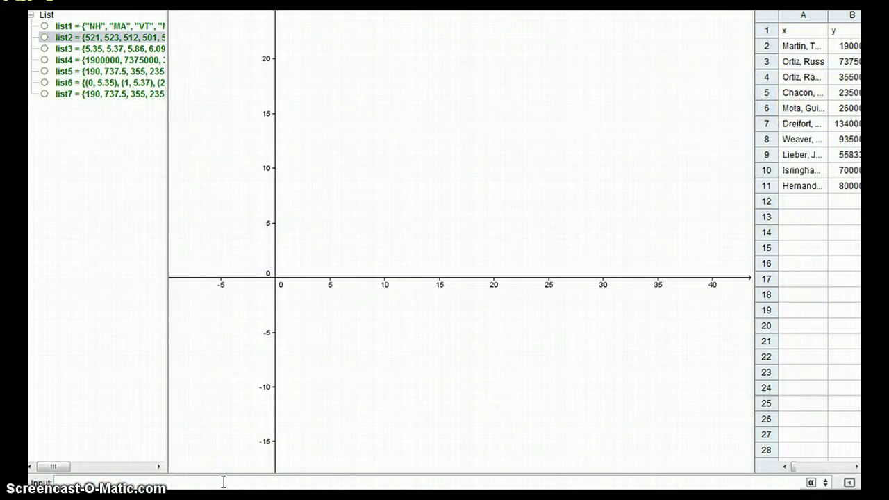
text(hist)
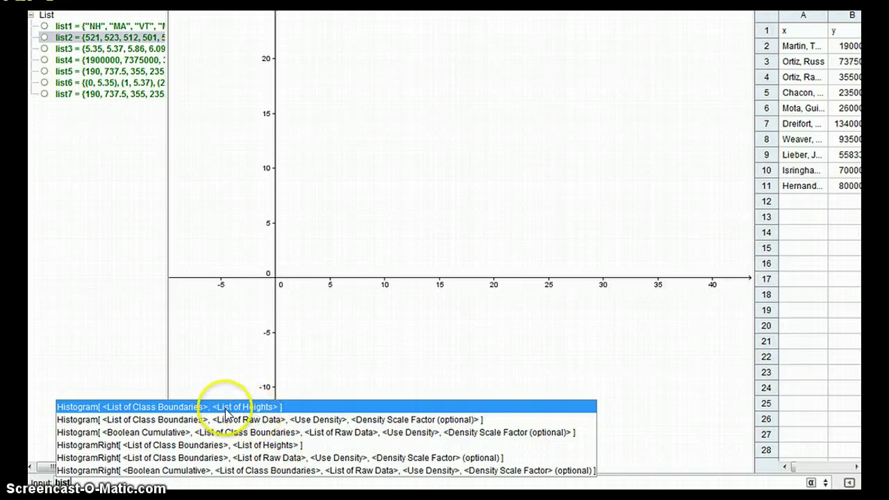
click(225, 408)
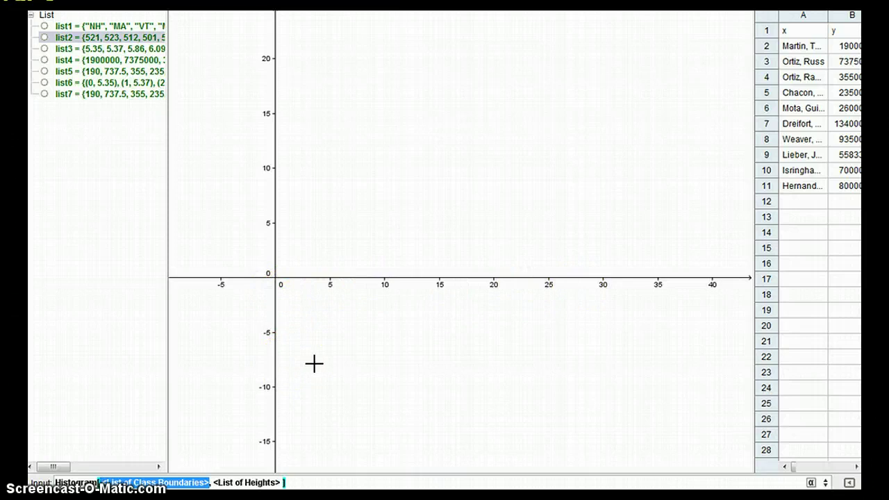
key(BackSpace)
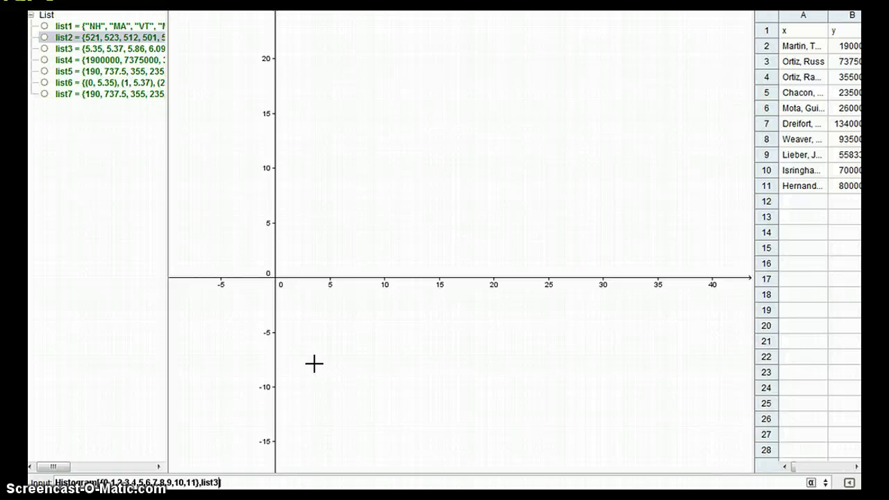
key(Return)
scroll(311, 250, up, 5)
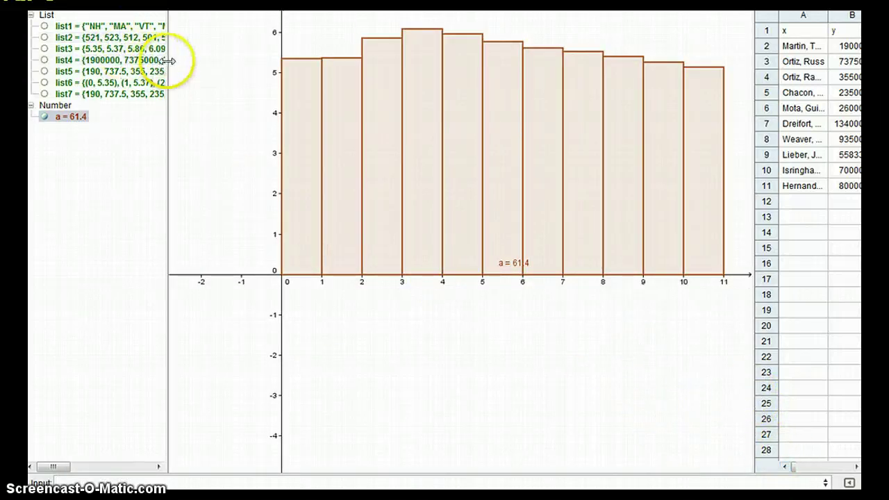
Step: Compare the histogram's bars with list3 and the spreadsheet's W and year columns, and hide the histogram
drag(168, 69, 383, 82)
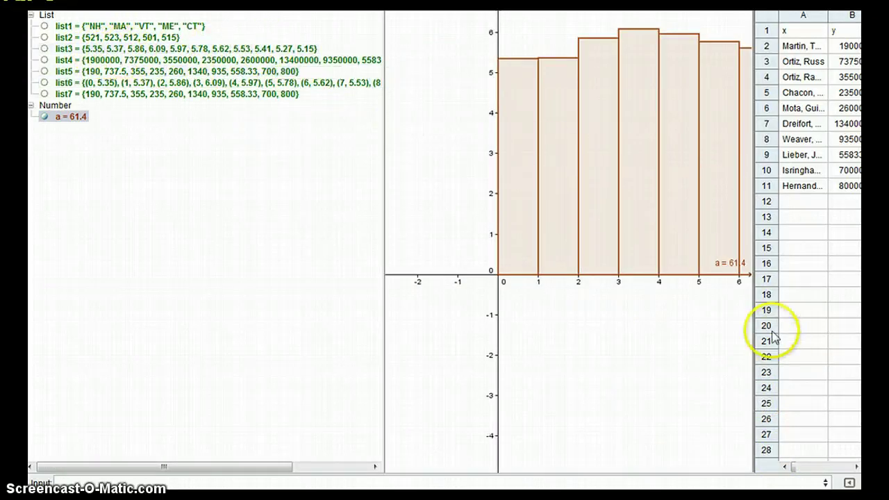
drag(385, 132, 123, 135)
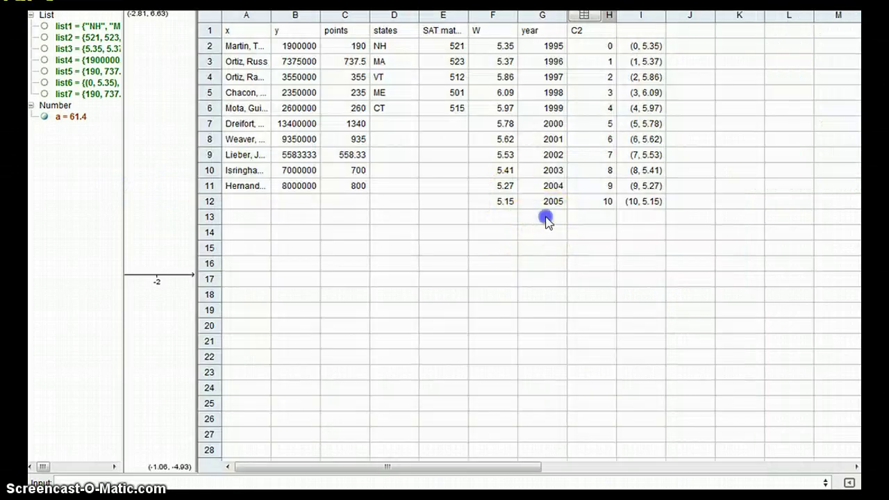
drag(547, 221, 493, 47)
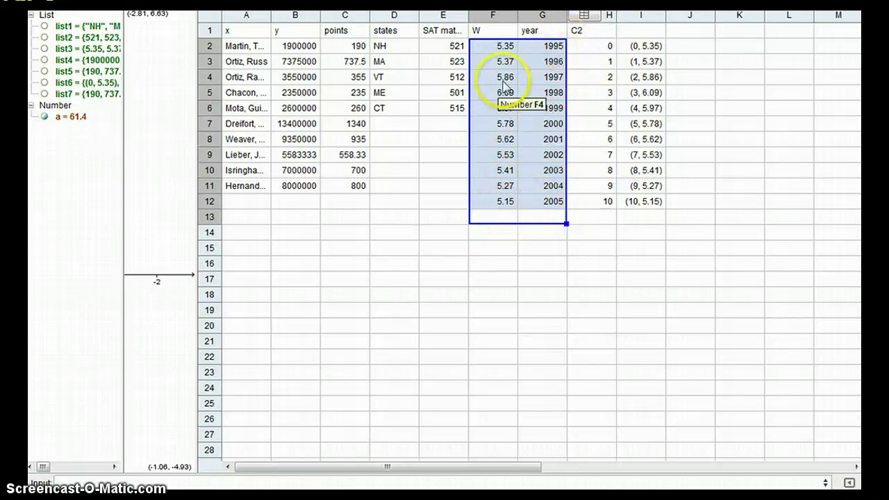
click(160, 228)
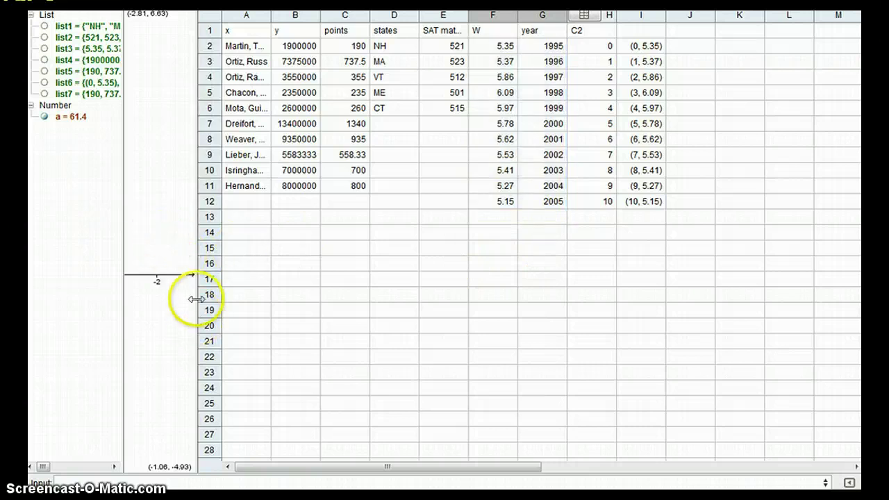
drag(206, 278, 805, 313)
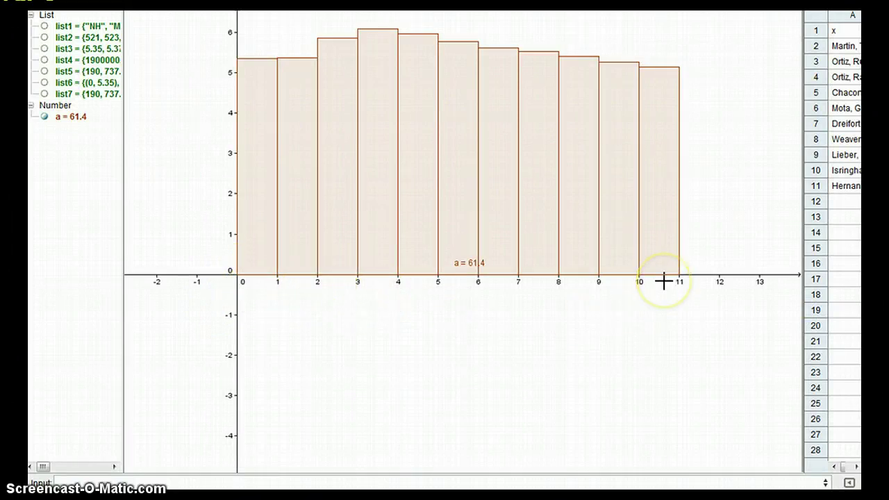
drag(705, 105, 686, 188)
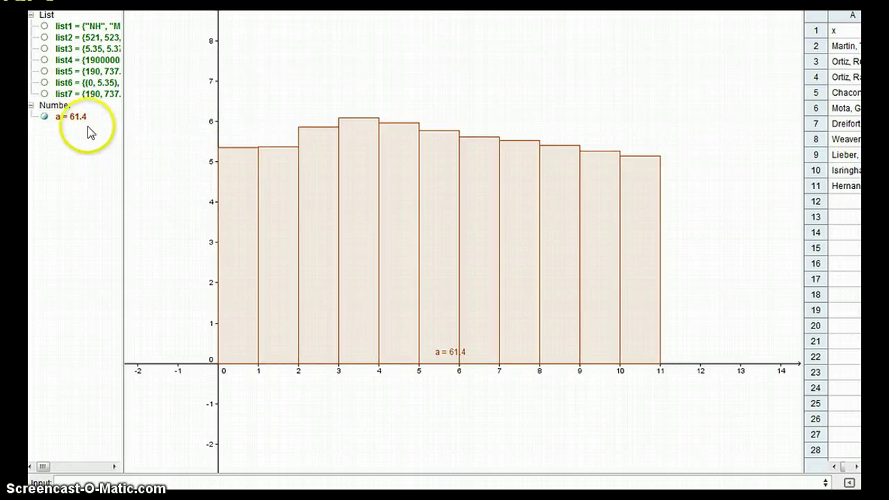
click(42, 118)
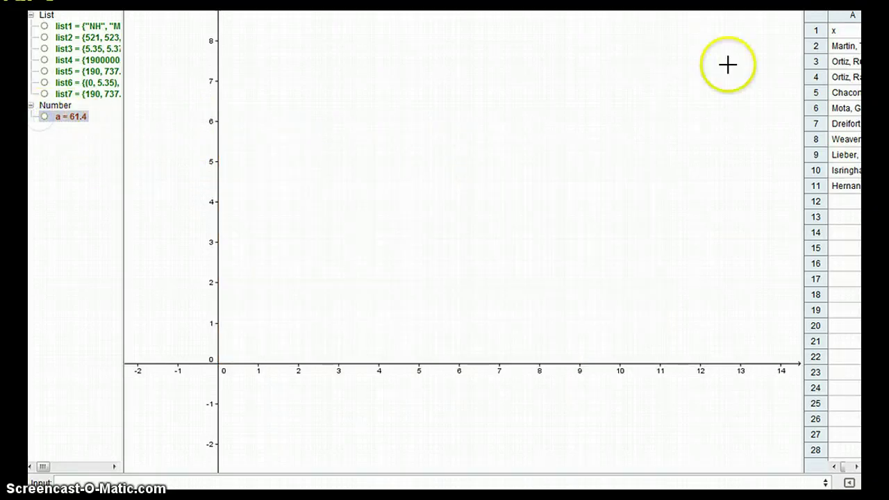
Step: Switch to the browser's barchart image search results and examine how example bar charts arrange their categories and bars
key(alt+Tab)
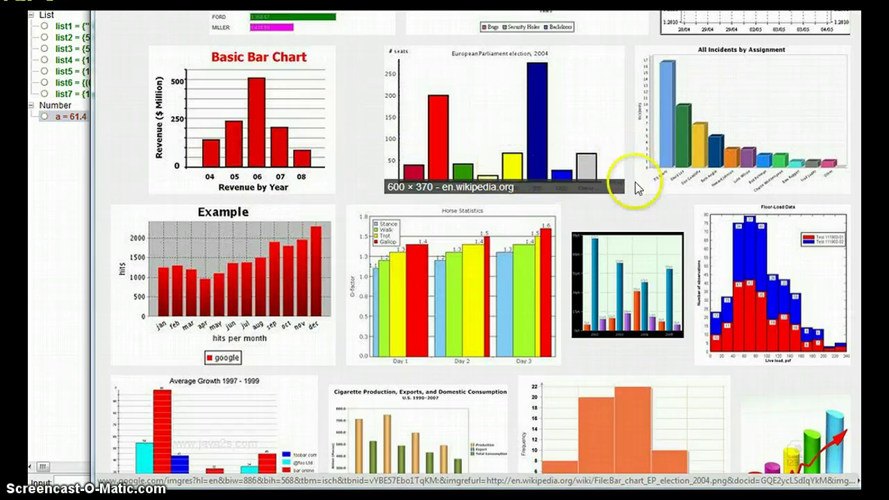
scroll(533, 258, down, 3)
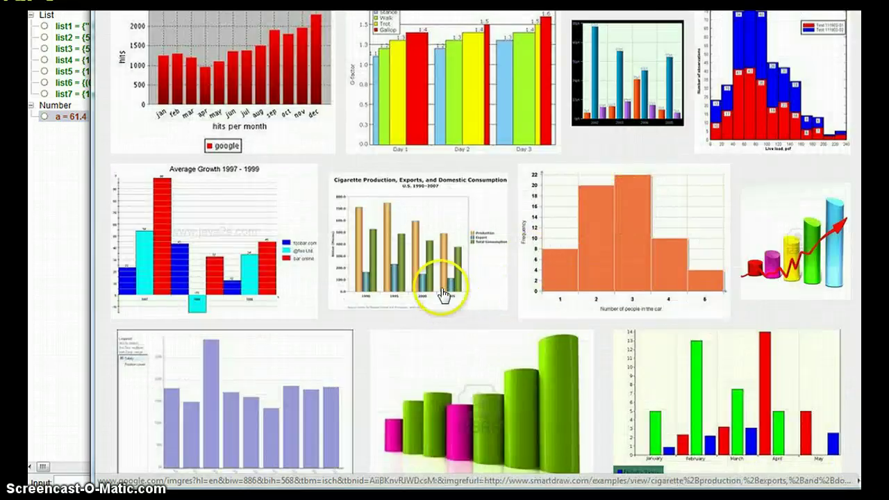
scroll(440, 288, down, 3)
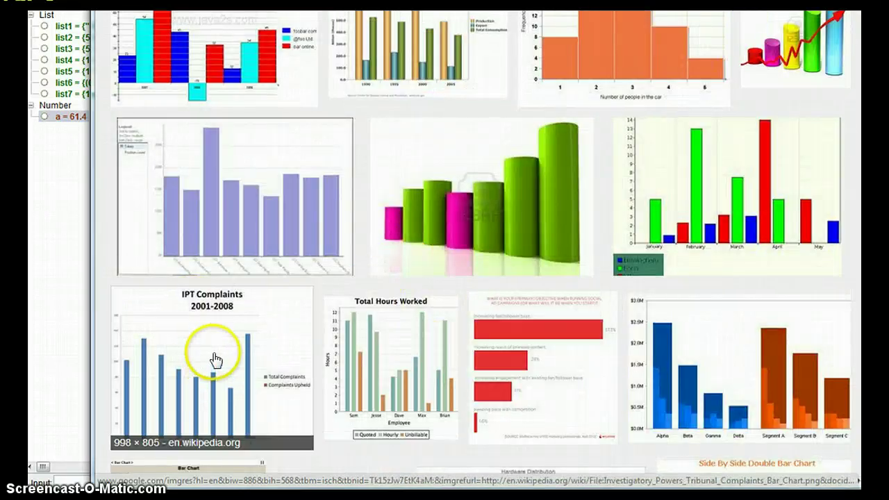
scroll(215, 357, down, 3)
scroll(459, 306, up, 5)
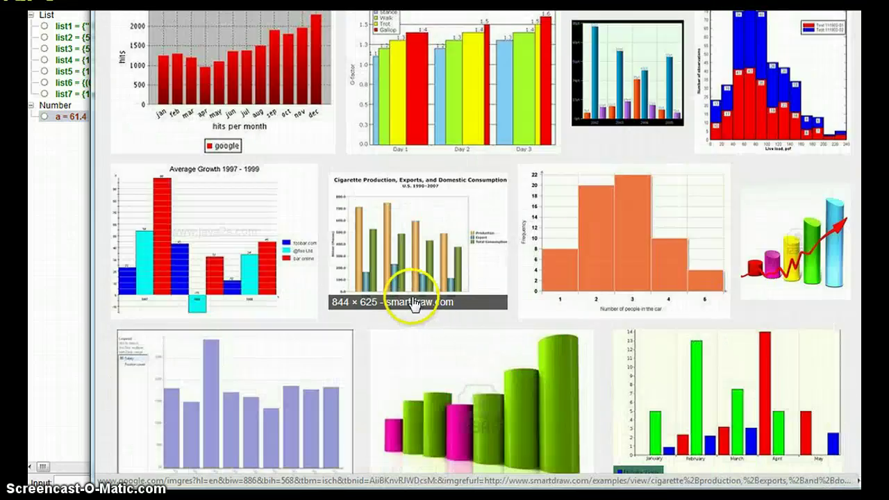
scroll(417, 300, up, 3)
scroll(615, 380, down, 1)
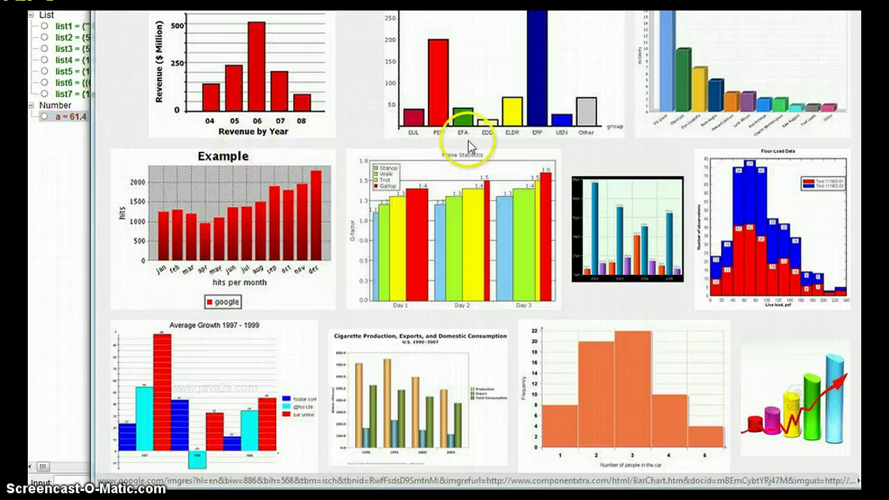
scroll(644, 154, up, 10)
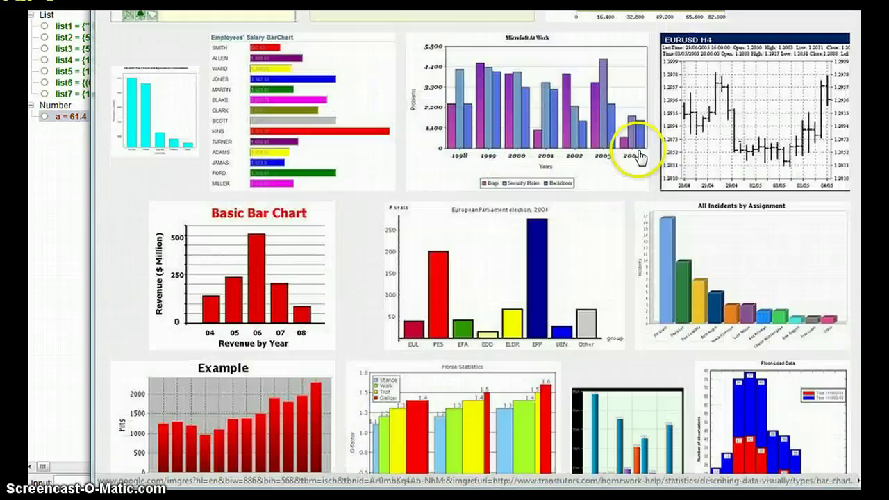
scroll(476, 340, down, 1)
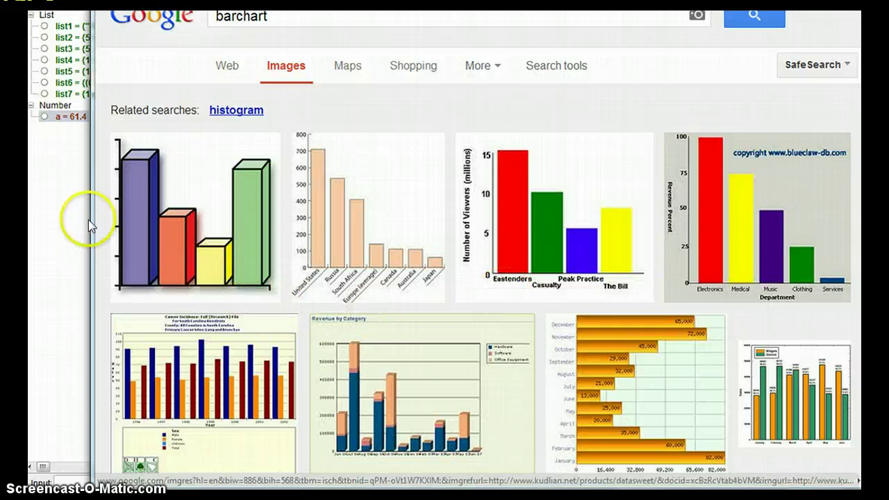
Step: Switch back to GeoGebra and insert the BarChart command form that takes a list of data, a list of frequencies and a bar width
click(47, 182)
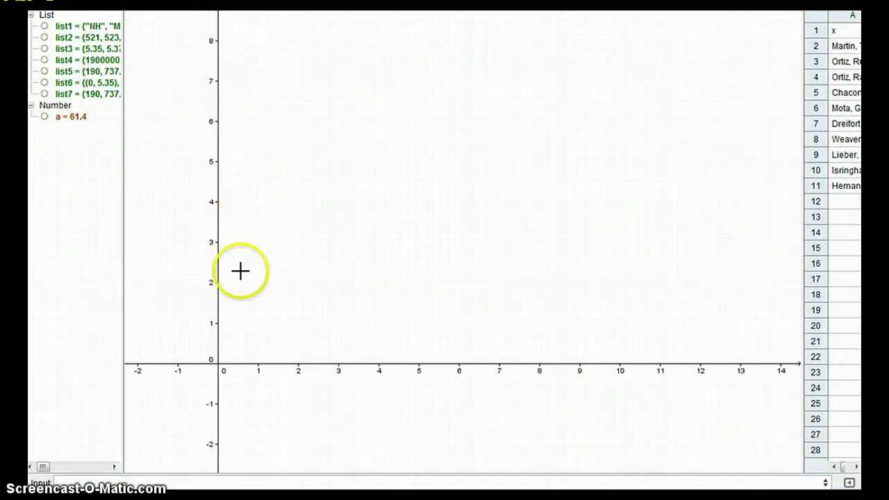
click(172, 481)
text(bar)
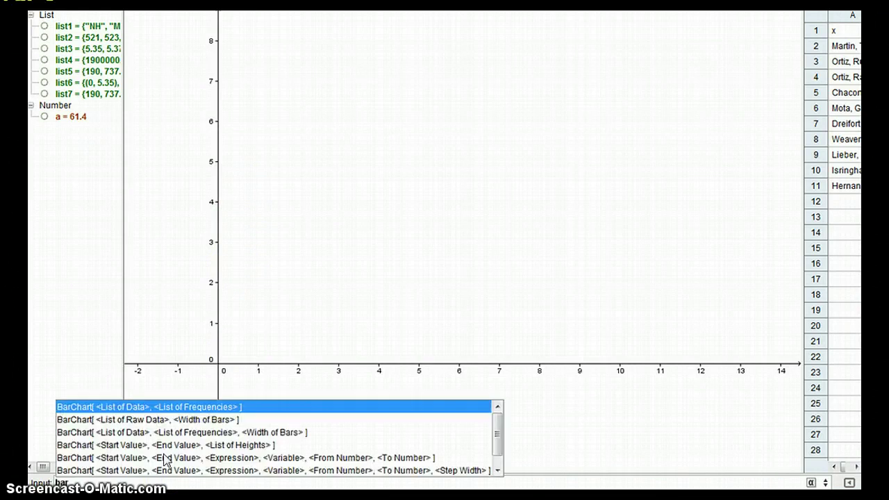
text(char)
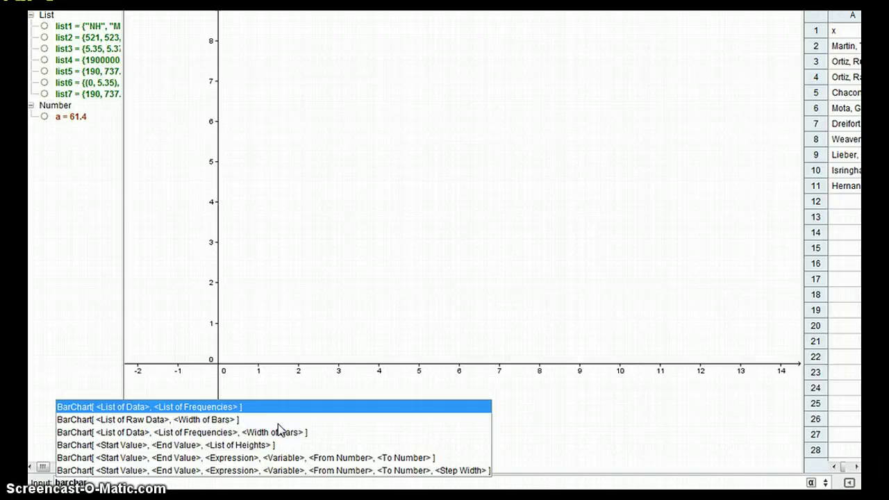
click(255, 431)
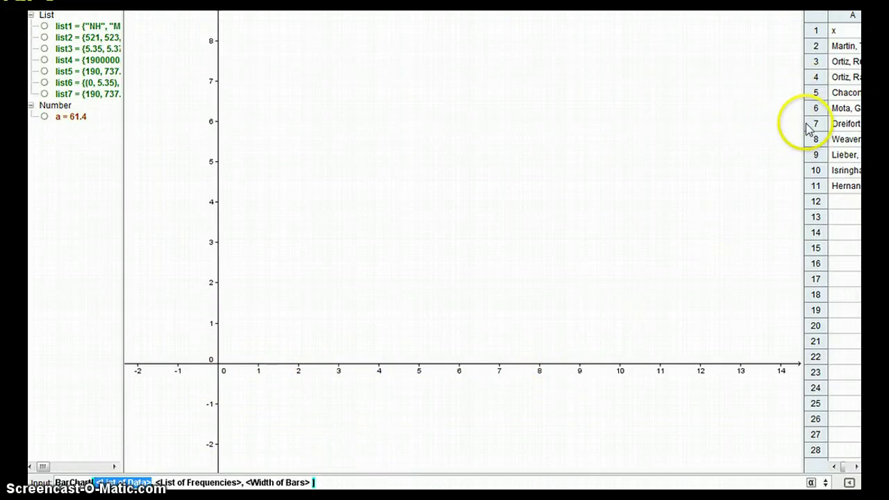
Step: Examine the states and SAT math columns in the widened spreadsheet, and restore the large graphics view
drag(803, 123, 240, 133)
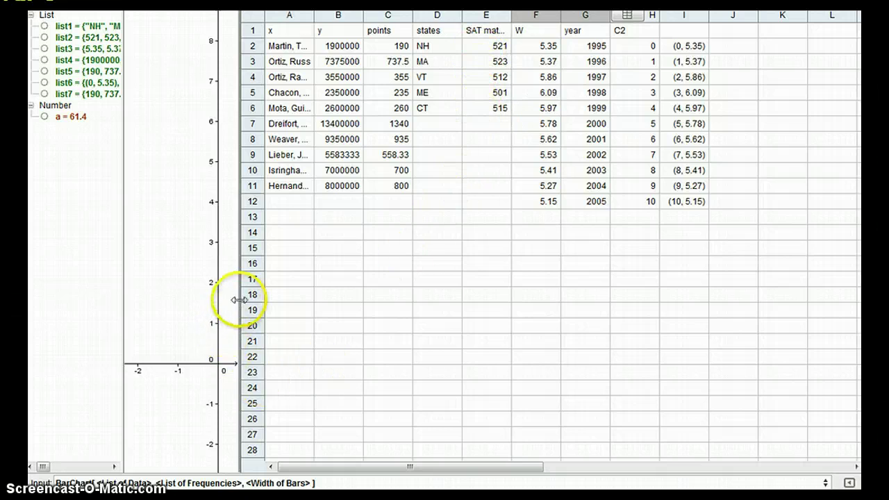
drag(239, 305, 234, 304)
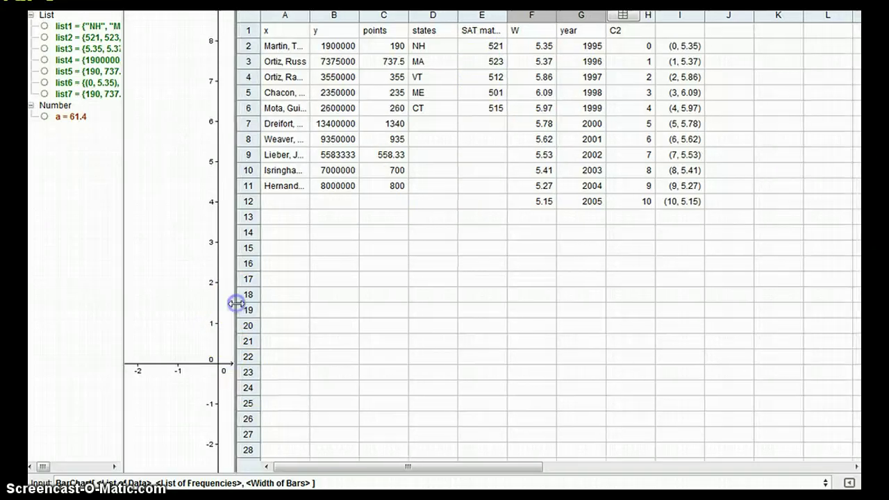
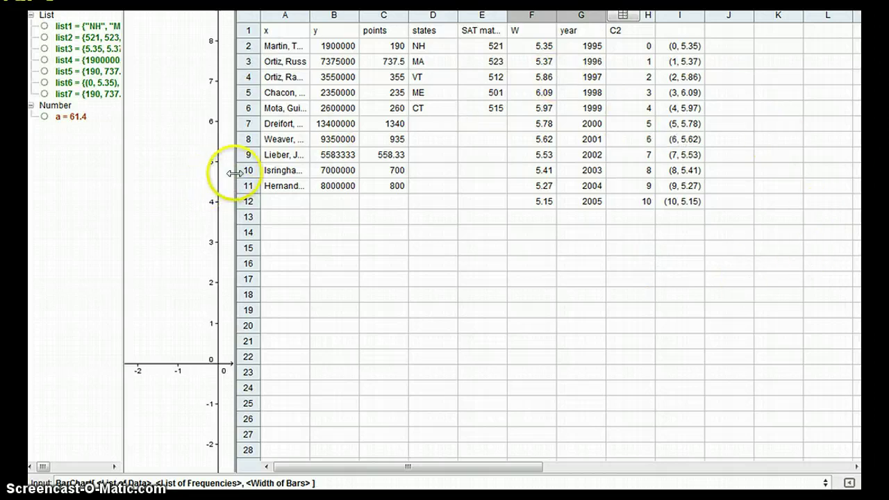
drag(229, 175, 798, 220)
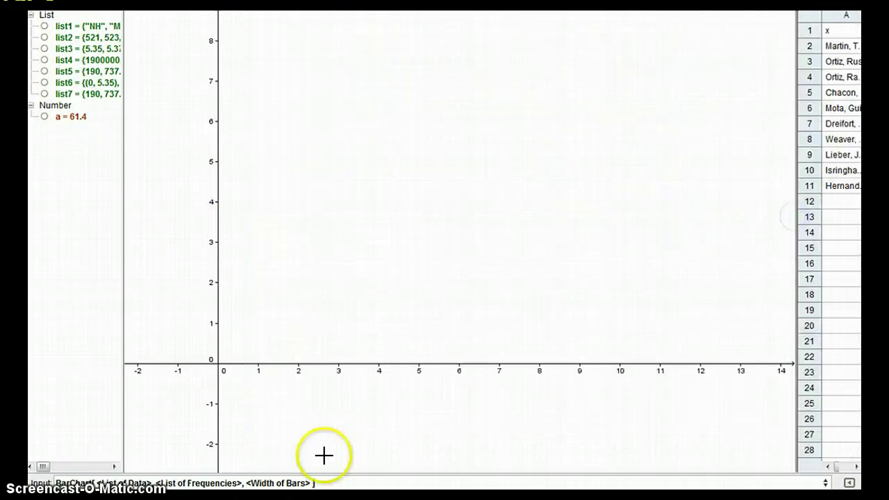
Step: Complete the BarChart command with list1 as the data, list2 as the frequencies and a bar width of .8
click(139, 481)
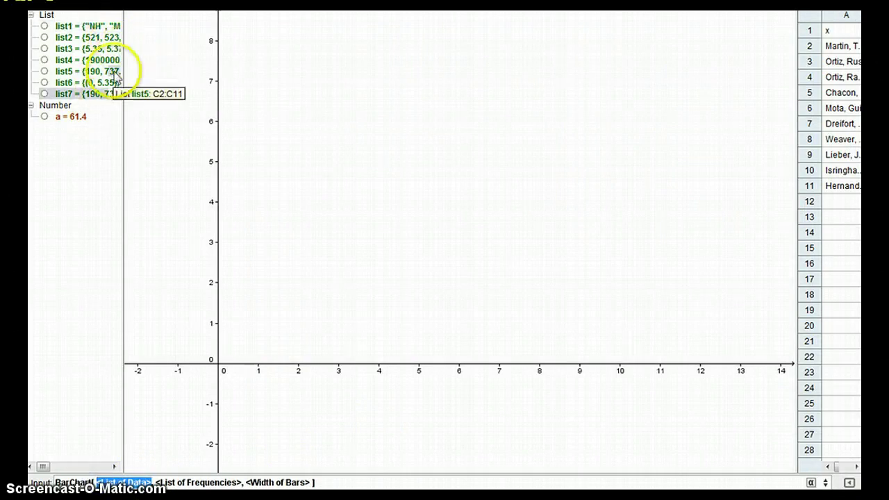
text(li)
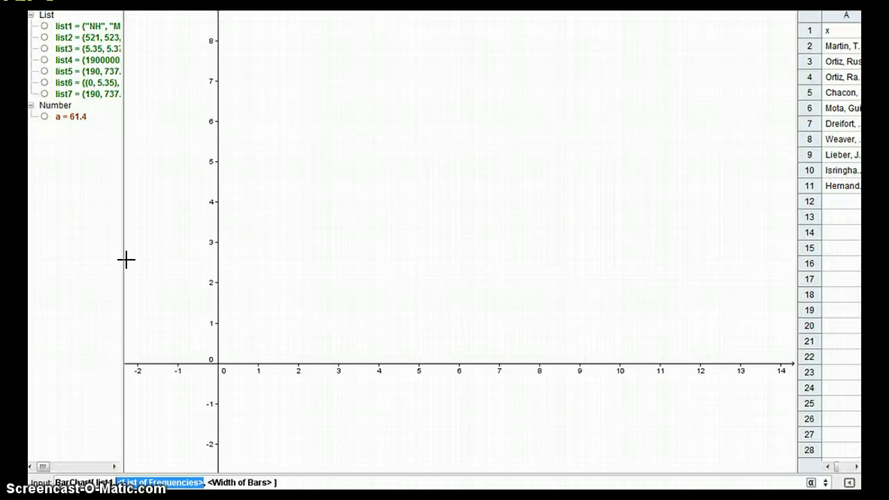
text(list1,list2, 8)
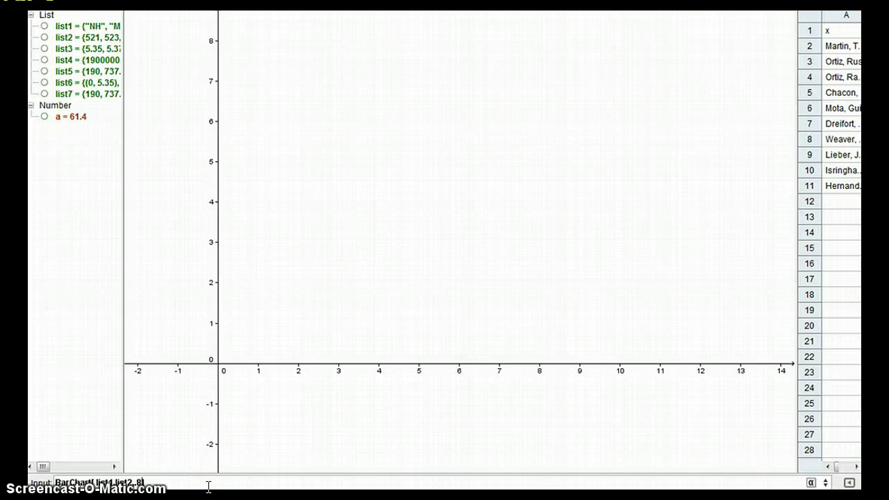
key(Return)
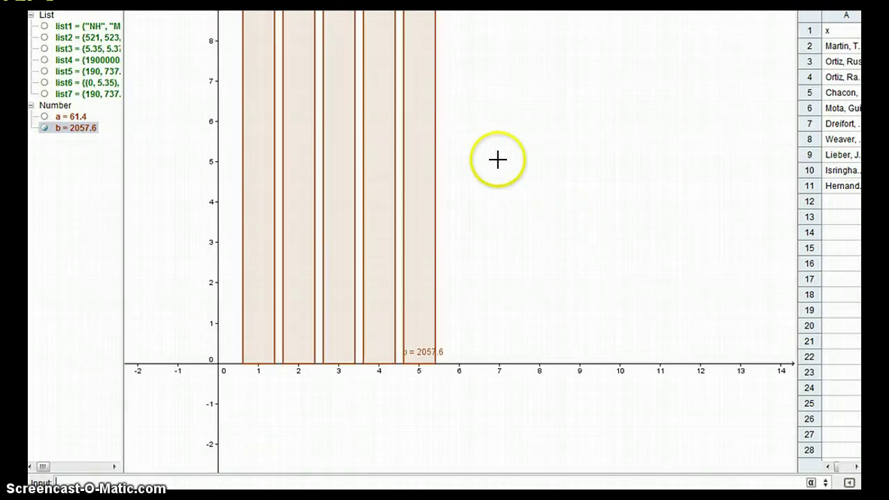
Step: Rescale the y-axis to a range of roughly 0 to 600 and position the graphics view so the whole bar chart fits
drag(496, 159, 491, 262)
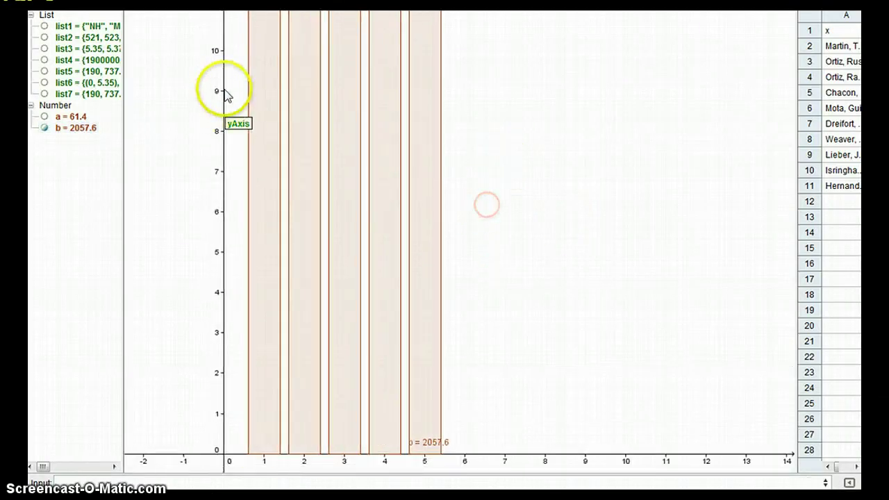
drag(224, 94, 201, 284)
drag(218, 63, 222, 445)
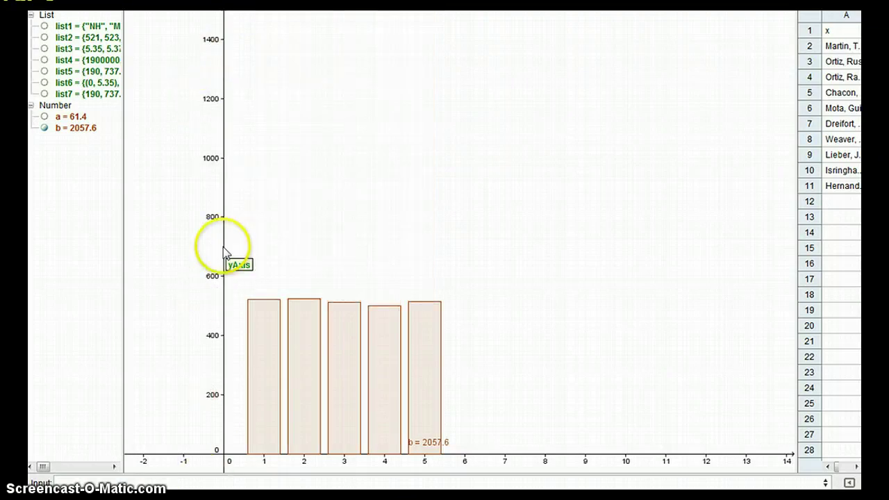
drag(224, 247, 223, 40)
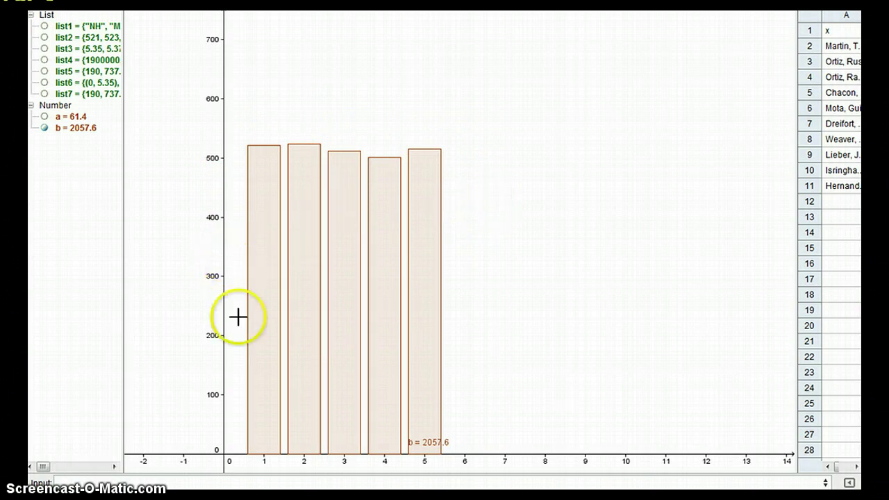
drag(334, 99, 319, 75)
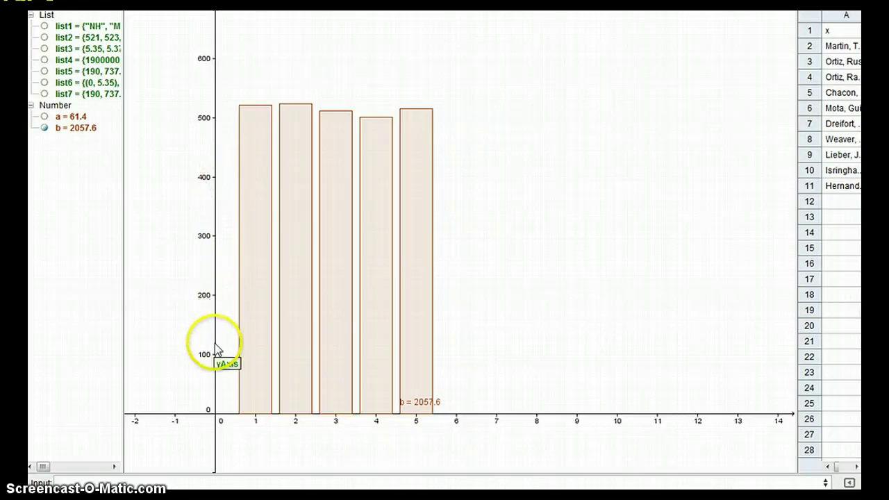
Step: Stretch the y-axis to a visible range of roughly -10 to 90 and hide the bar chart
drag(215, 350, 216, 48)
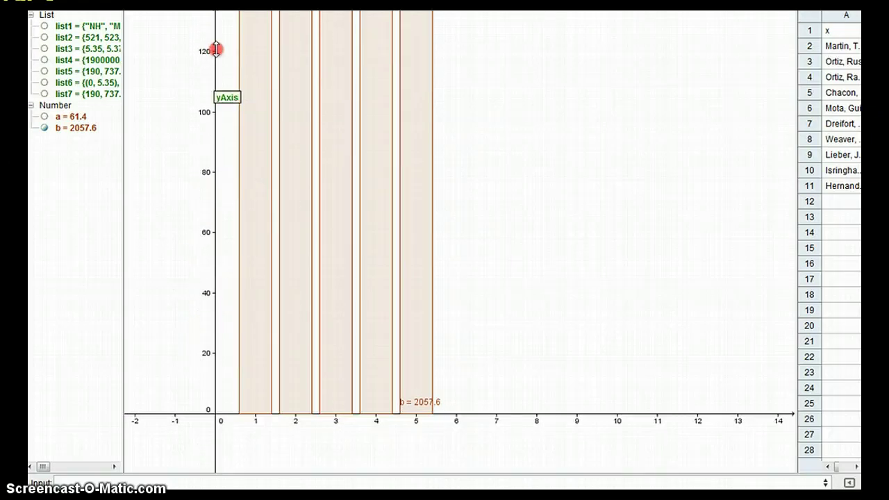
drag(218, 243, 218, 158)
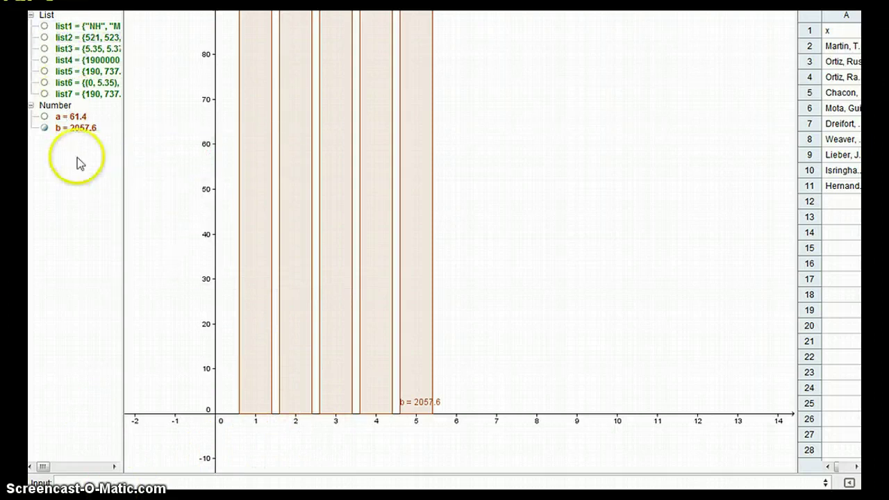
click(43, 128)
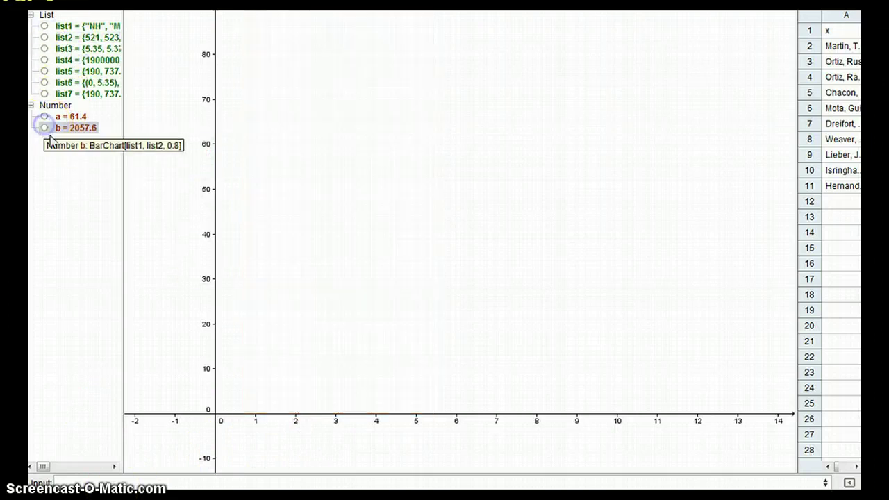
Step: Create a box plot of list5 with the BoxPlot raw-data command, using a yOffset of 100 and a yScale of 30
click(177, 489)
text(box)
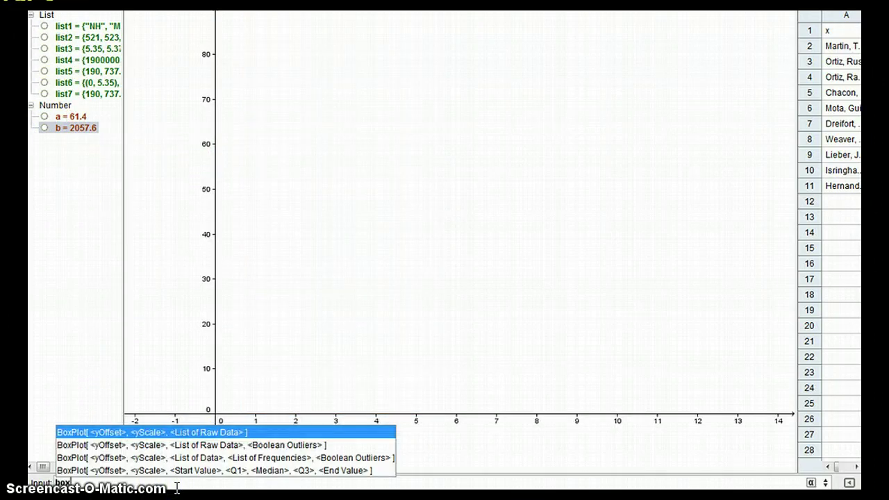
text(pl)
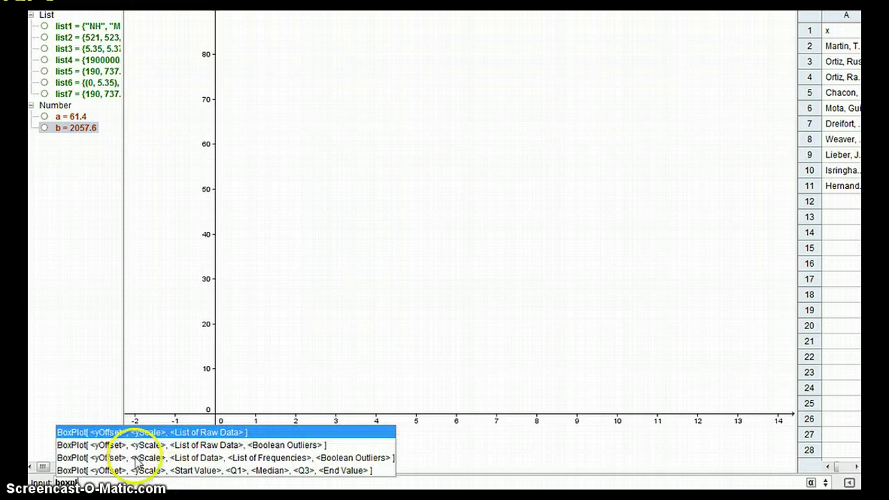
click(216, 432)
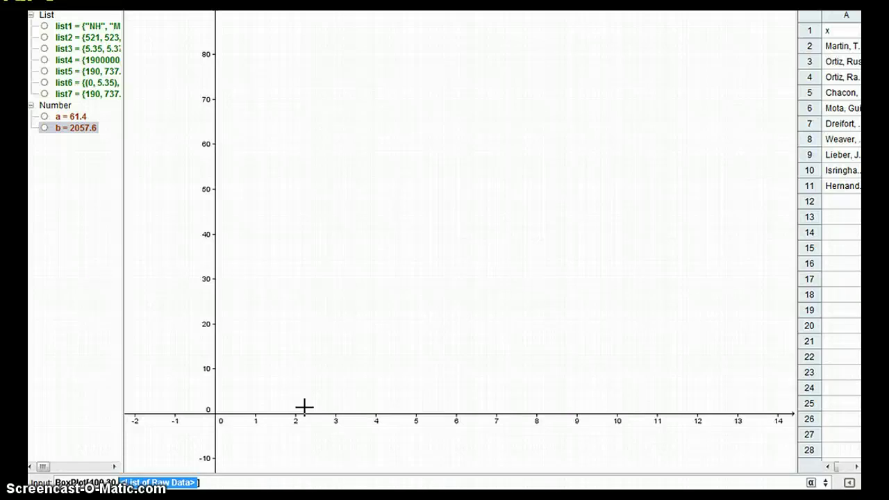
key(Return)
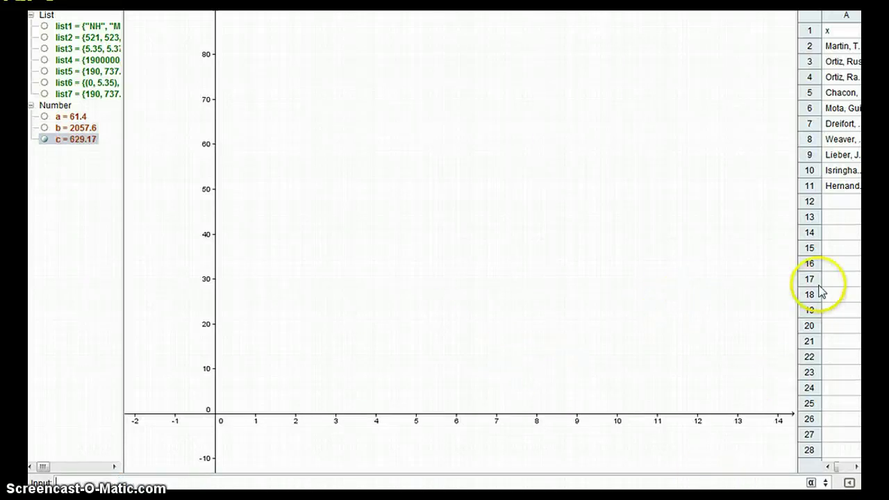
Step: Examine the names and points columns in the spreadsheet with column A widened to fit its text, and restore the large graphics view
drag(796, 257, 317, 292)
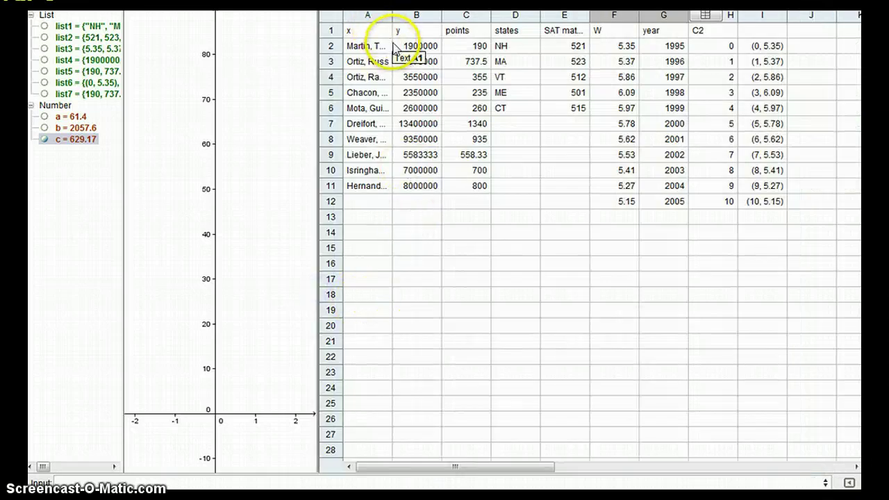
double_click(393, 15)
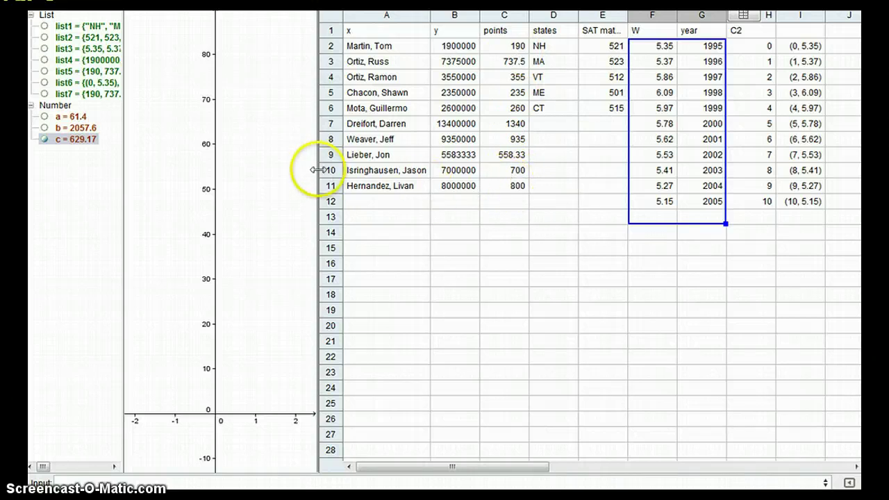
drag(318, 169, 803, 187)
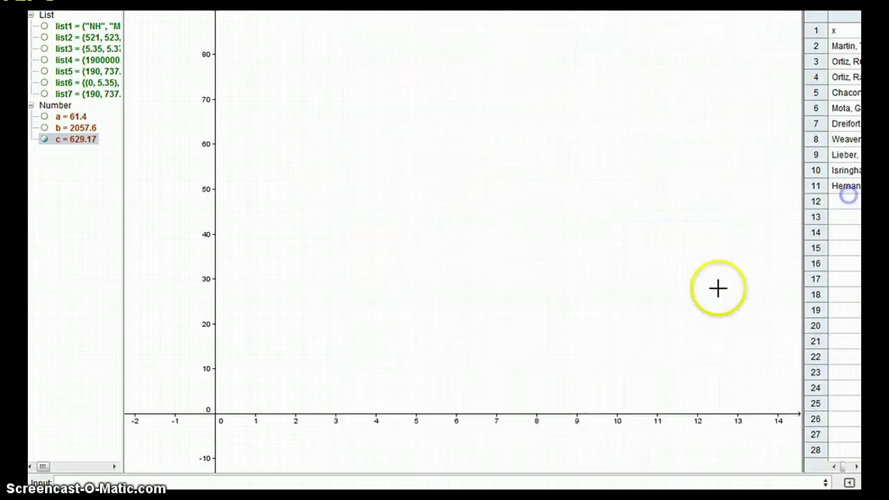
Step: Rescale the x-axis to about 1500 and the y-axis to about 250 so the whole box plot fits in the graphics view
drag(608, 307, 605, 280)
drag(754, 406, 357, 409)
mouse_move(516, 196)
mouse_down()
mouse_move(502, 246)
mouse_move(509, 208)
mouse_up()
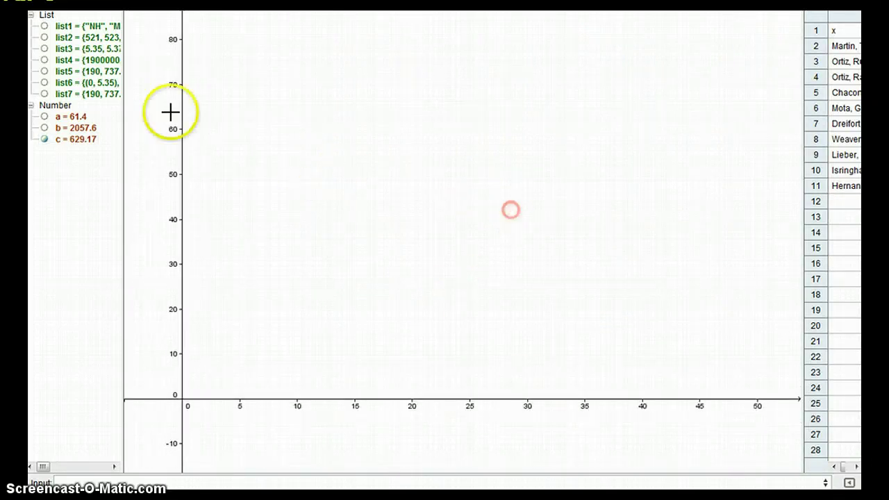
drag(185, 55, 183, 294)
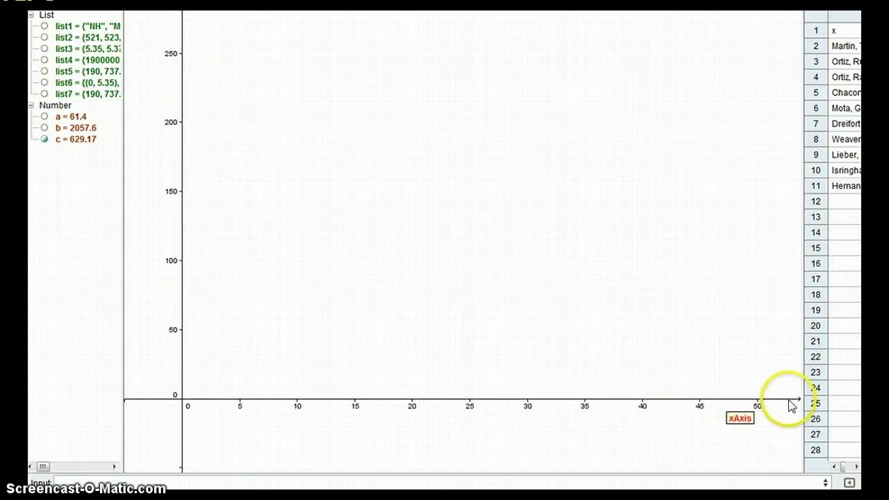
drag(744, 408, 203, 406)
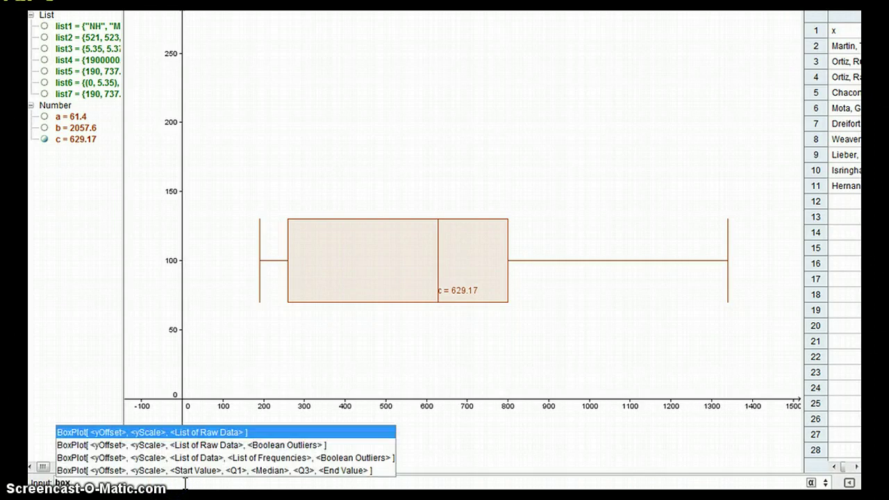
Step: Create a second box plot of list5 with a yOffset of 100 and a yScale of 50, and hide the first one
click(95, 431)
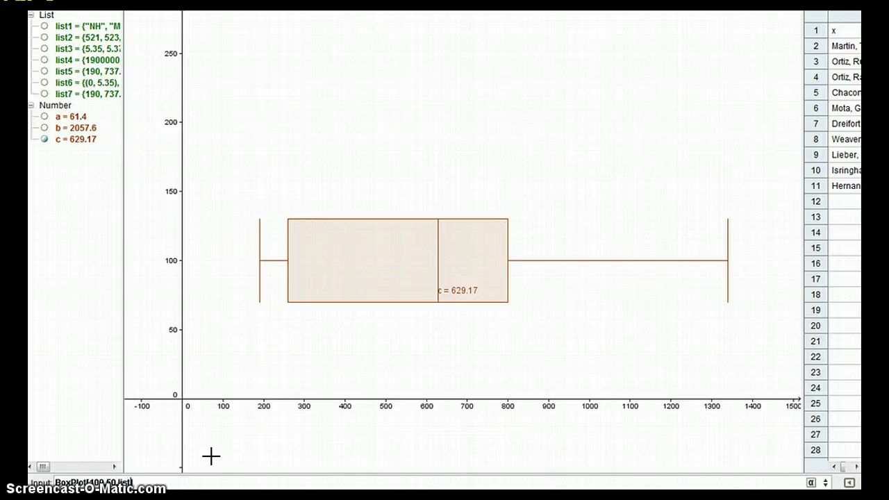
key(Return)
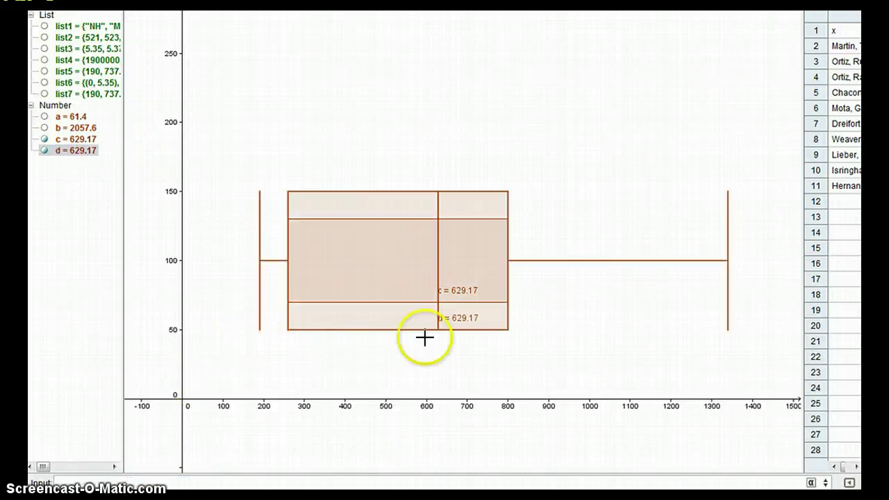
click(44, 139)
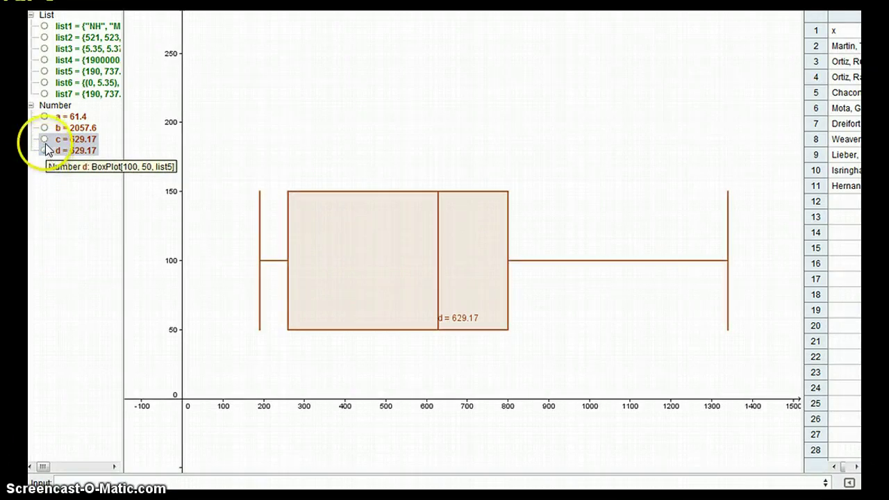
Step: Alternate the visibility of the two box plots to compare their heights, leaving only the one with yScale 30 shown
click(44, 150)
click(43, 139)
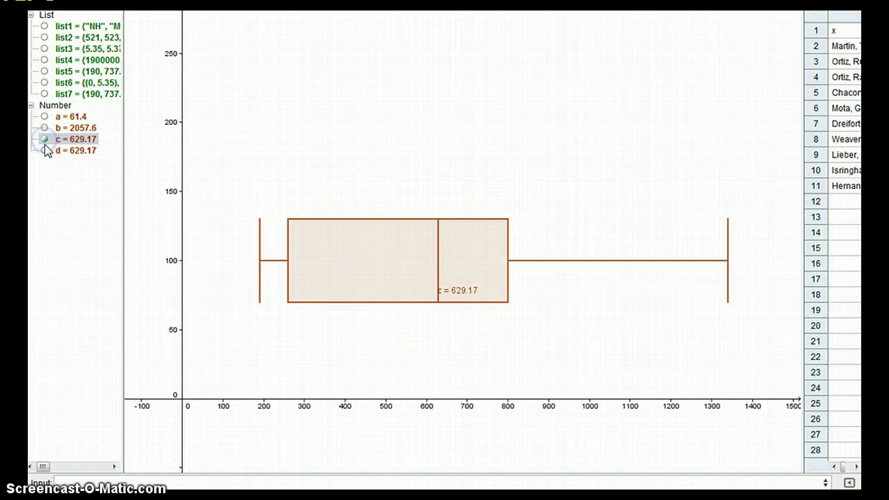
click(44, 150)
click(44, 138)
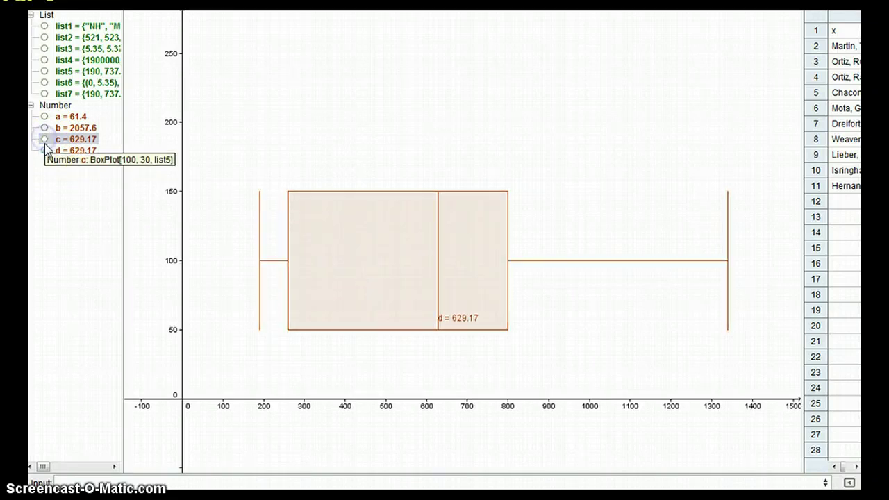
click(44, 139)
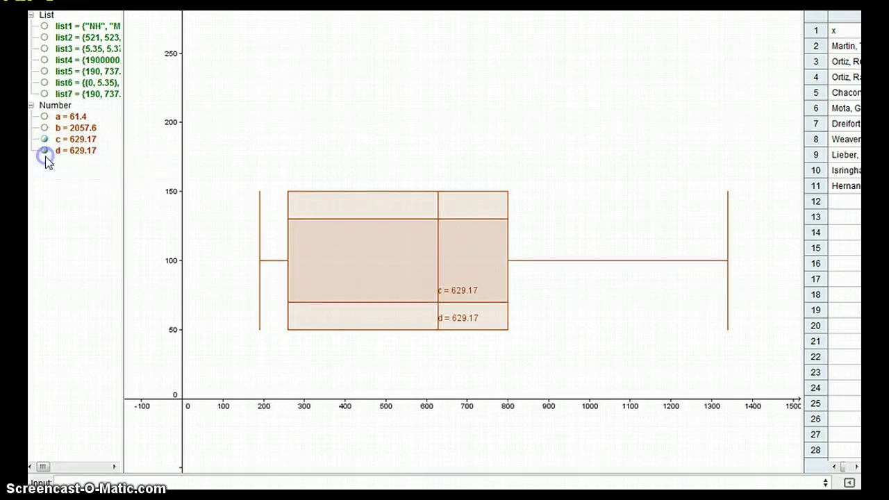
click(44, 150)
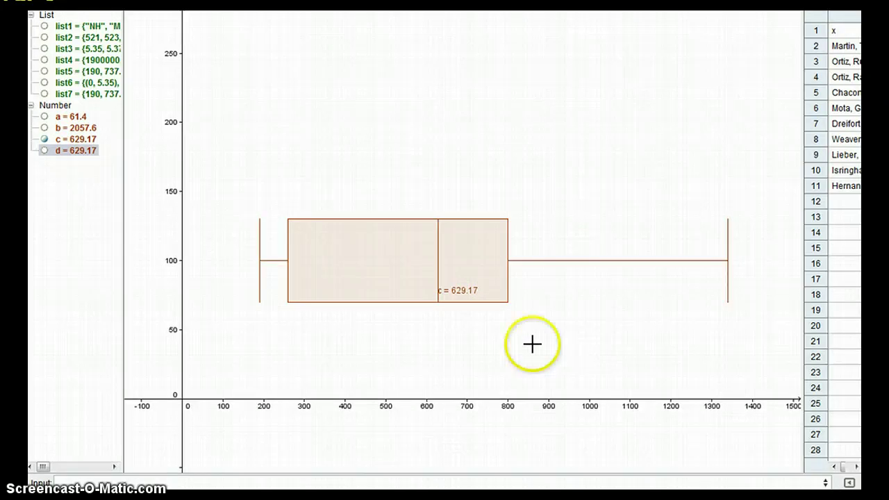
Step: Hide the remaining box plot and set the xAxis : yAxis ratio of the graphics view to 1 : 1
click(48, 141)
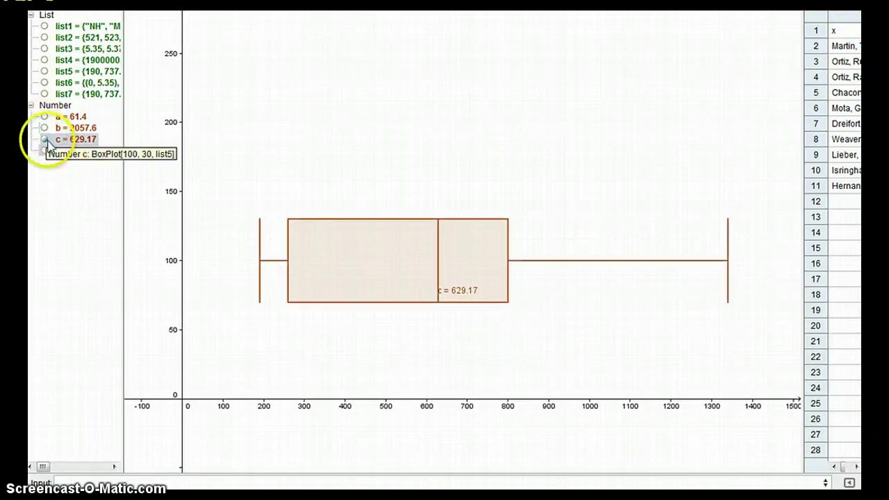
click(45, 139)
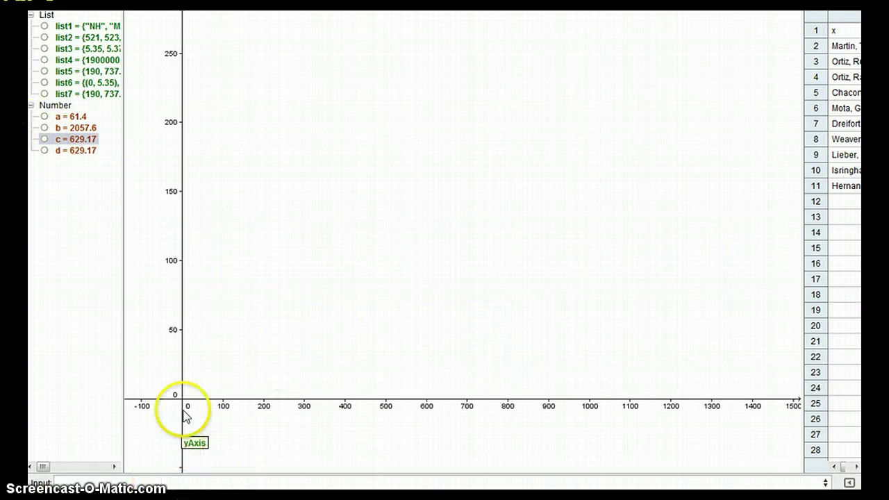
right_click(206, 357)
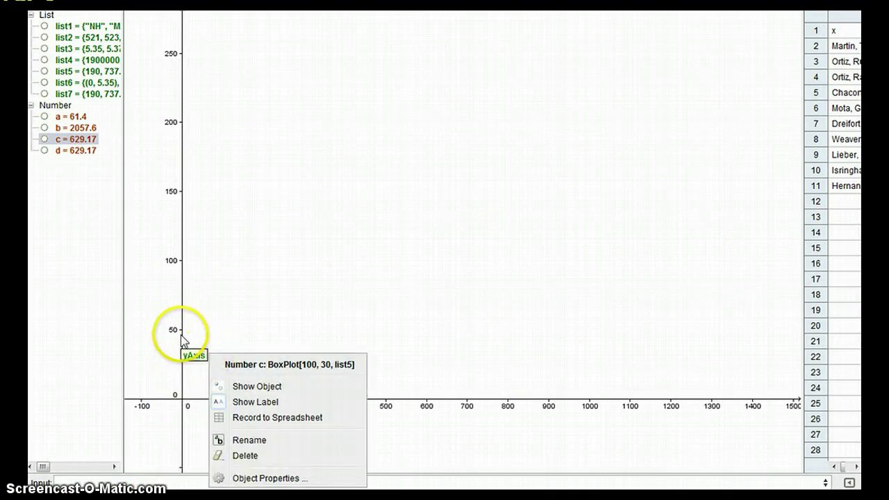
right_click(181, 329)
mouse_move(252, 427)
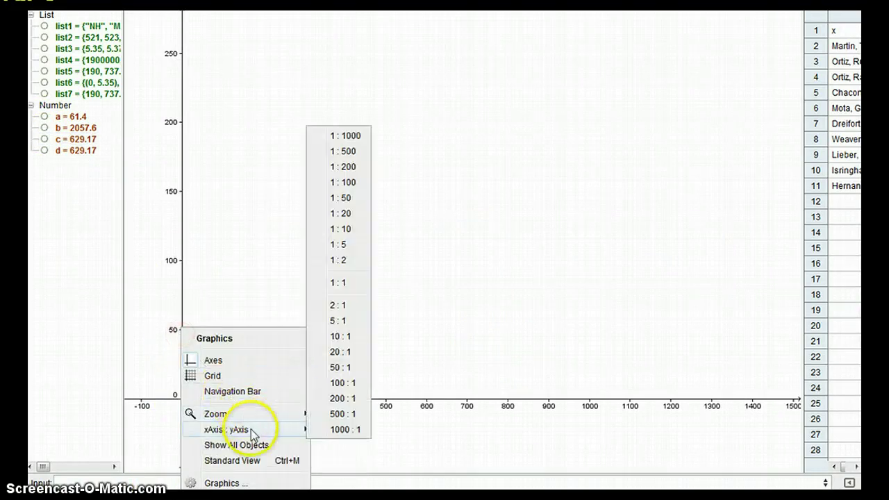
click(353, 284)
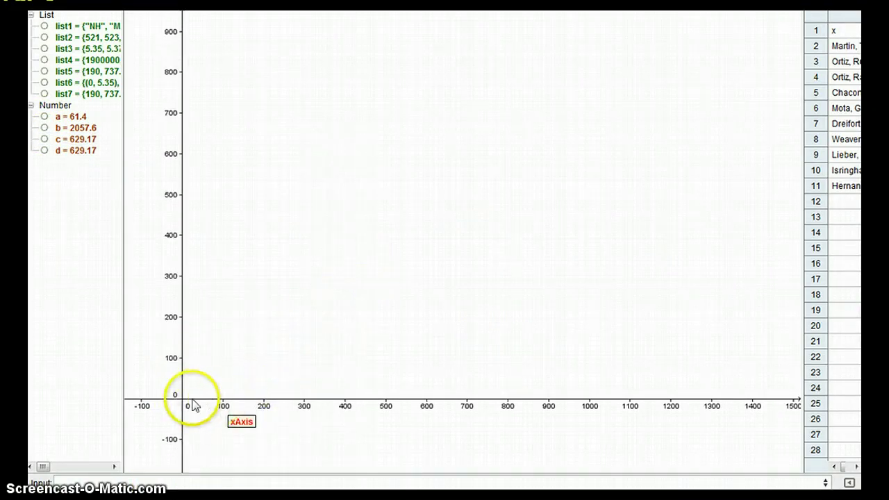
Step: Zoom in on the origin and position the graphics view to cover about -4 to 20 on x and -4 to 13 on y
drag(272, 351, 375, 260)
click(280, 290)
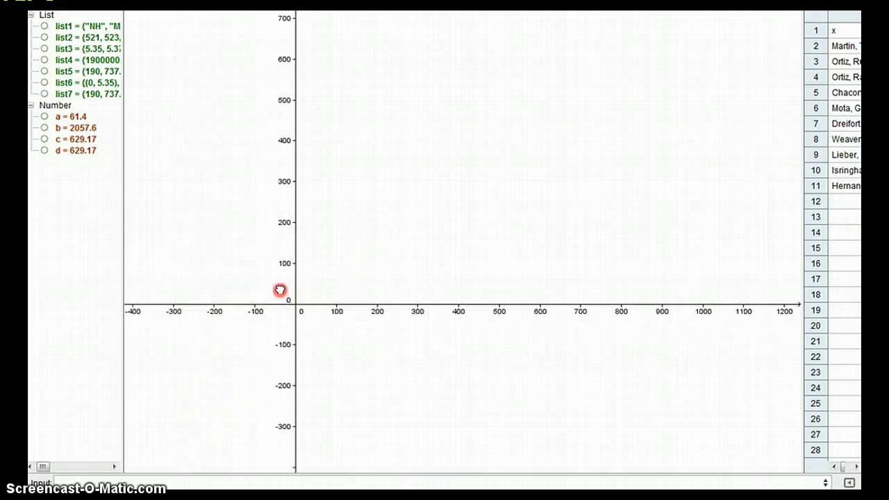
scroll(280, 290, up, 20)
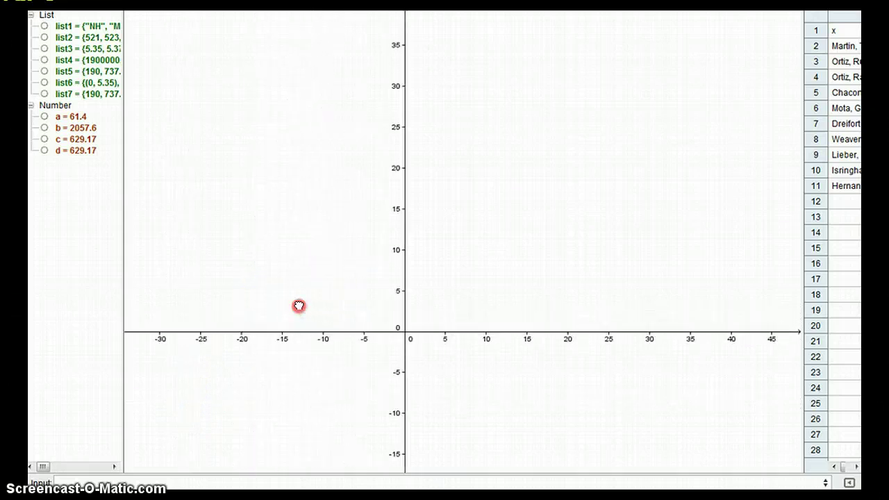
scroll(299, 306, up, 10)
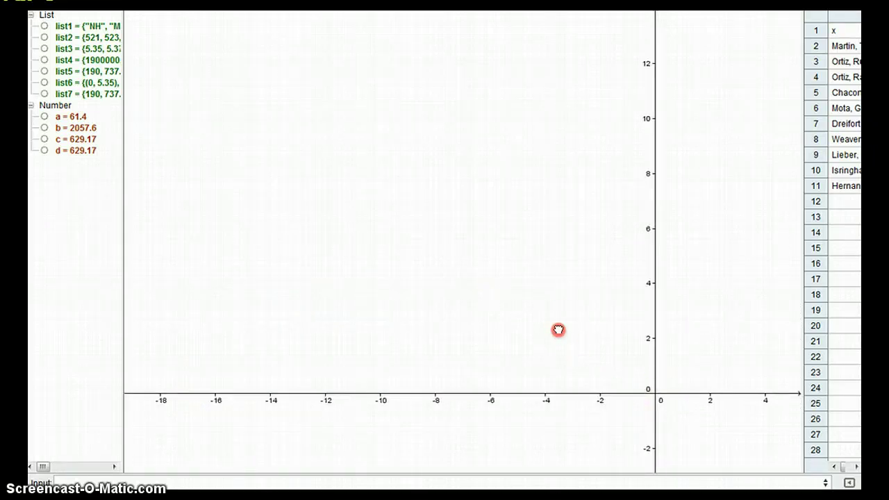
drag(558, 330, 329, 243)
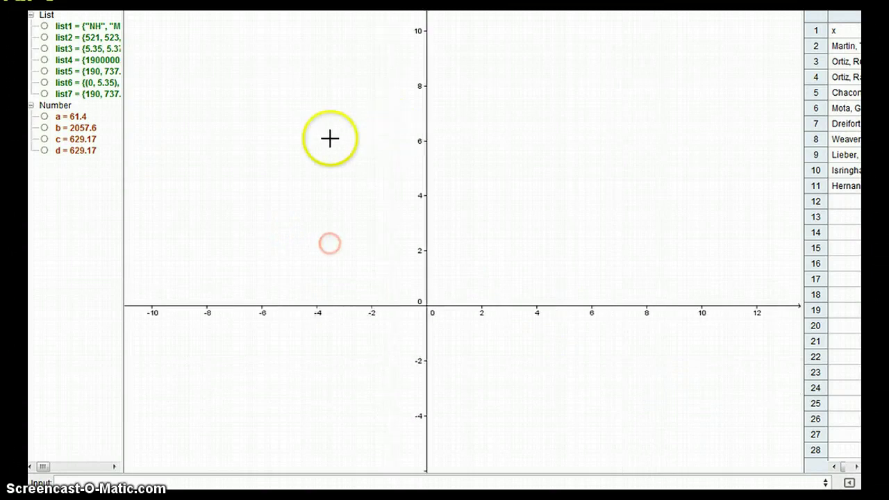
click(321, 142)
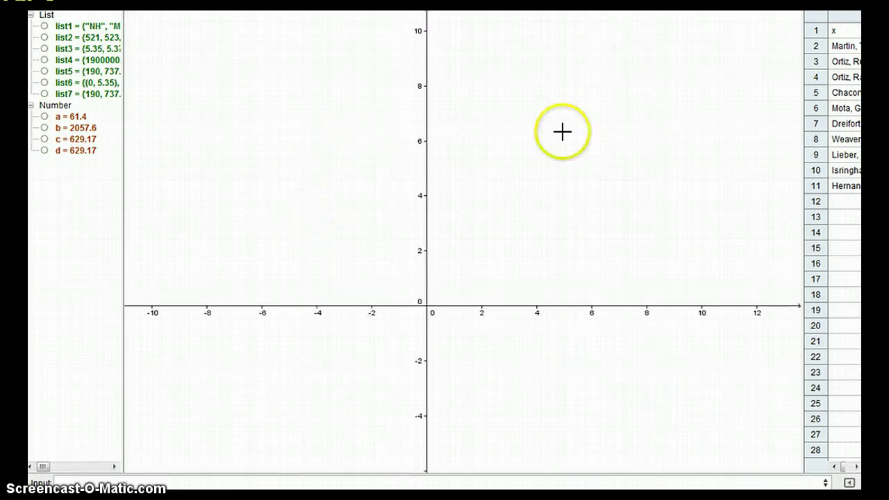
drag(466, 183, 381, 203)
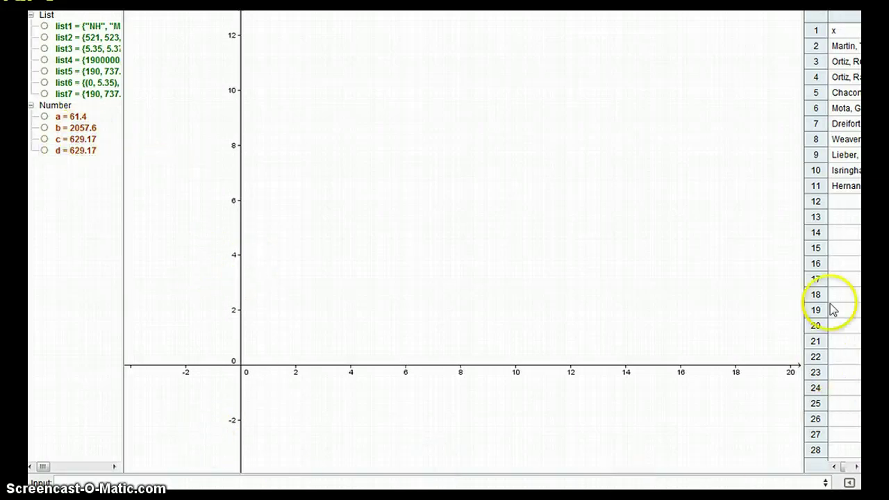
Step: Examine the year data and the point coordinates in the widened spreadsheet, and restore the large graphics view
click(806, 284)
drag(803, 283, 159, 308)
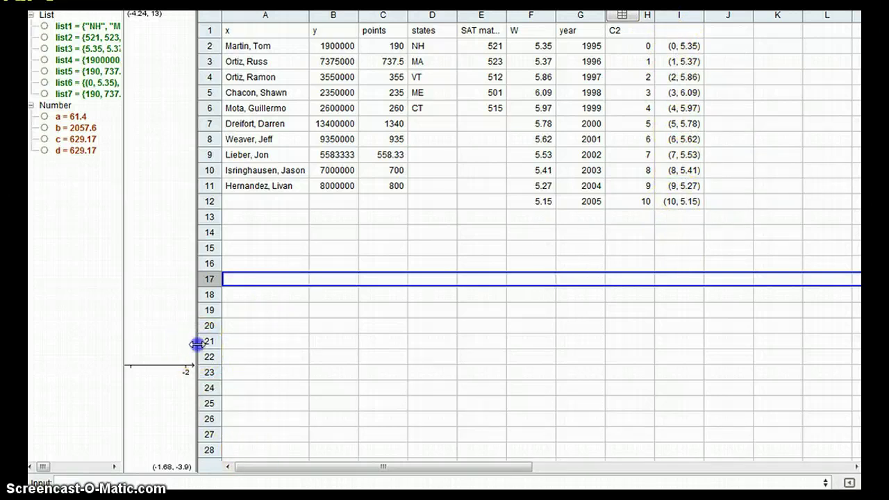
drag(197, 345, 809, 375)
Step: Fit a regression line to the list of points, list6, with the FitLine command
click(284, 485)
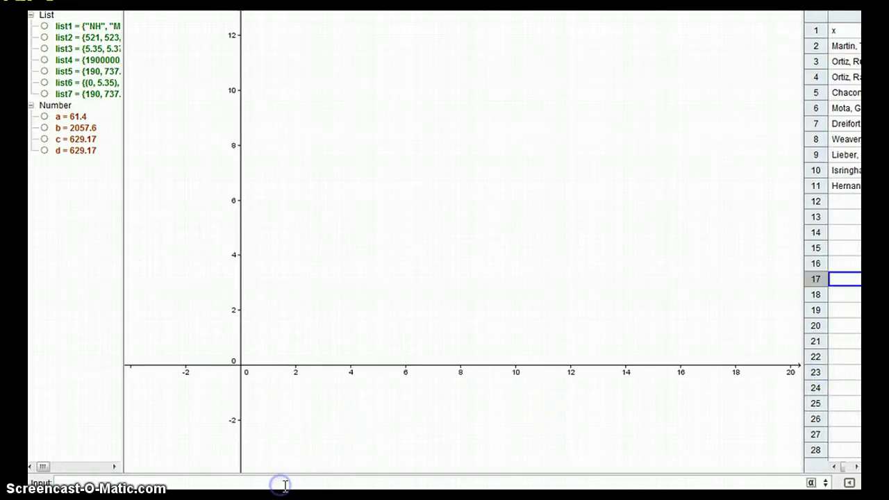
text(fitpo)
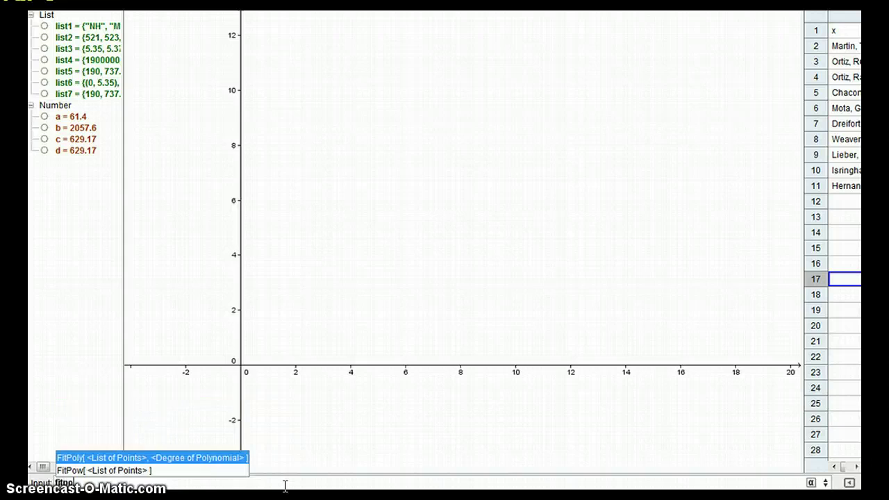
key(BackSpace)
key(BackSpace)
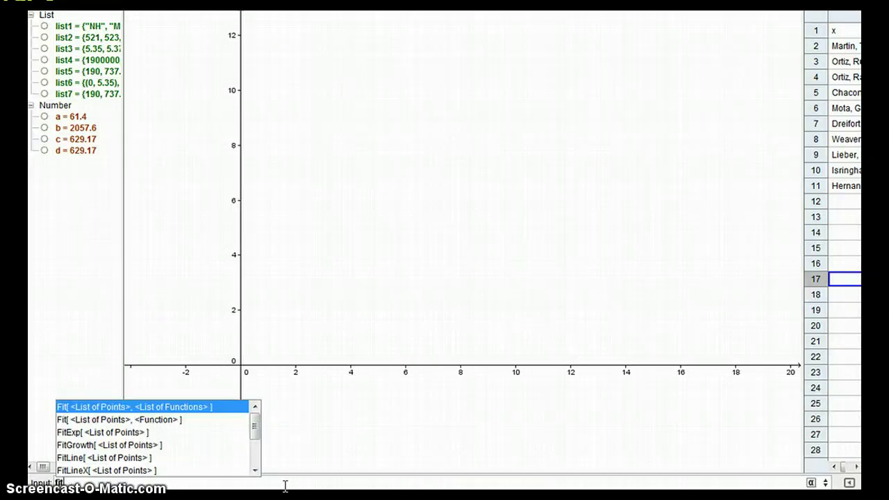
text(line)
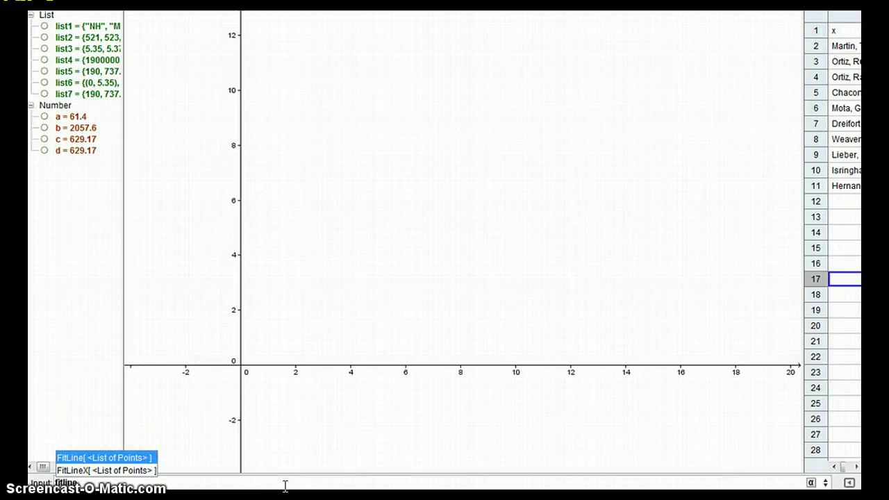
key(Return)
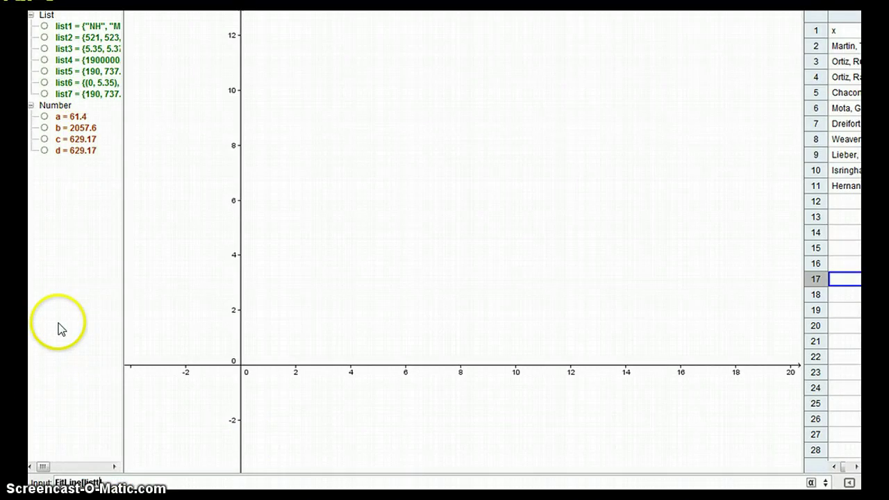
key(Return)
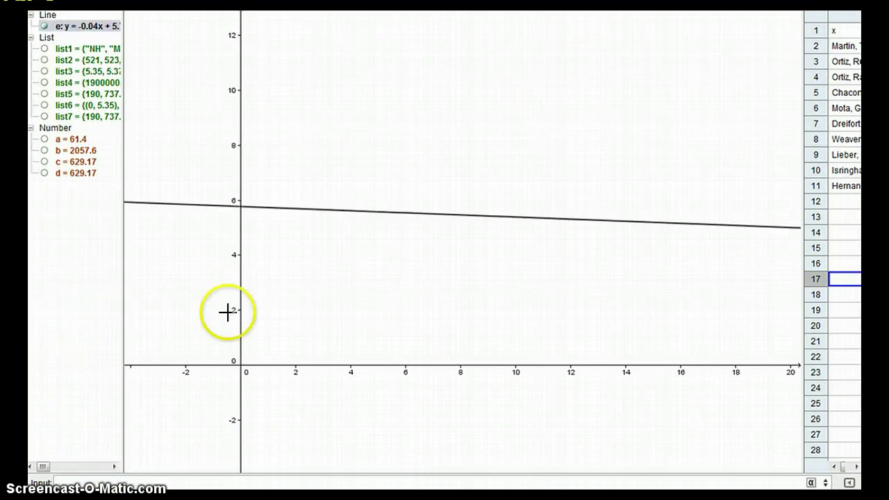
Step: Show the bars of object a together with the fitted line to compare them around x = 0 to 11
scroll(393, 238, down, 1)
scroll(392, 246, down, 3)
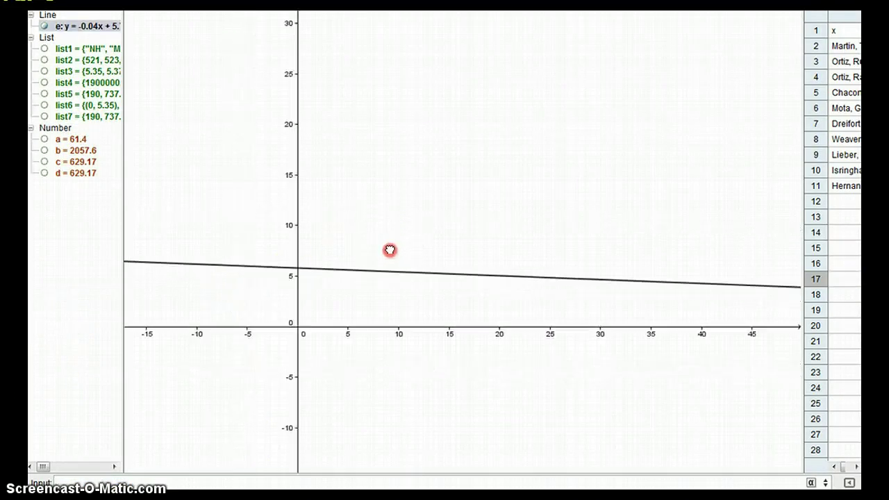
click(389, 249)
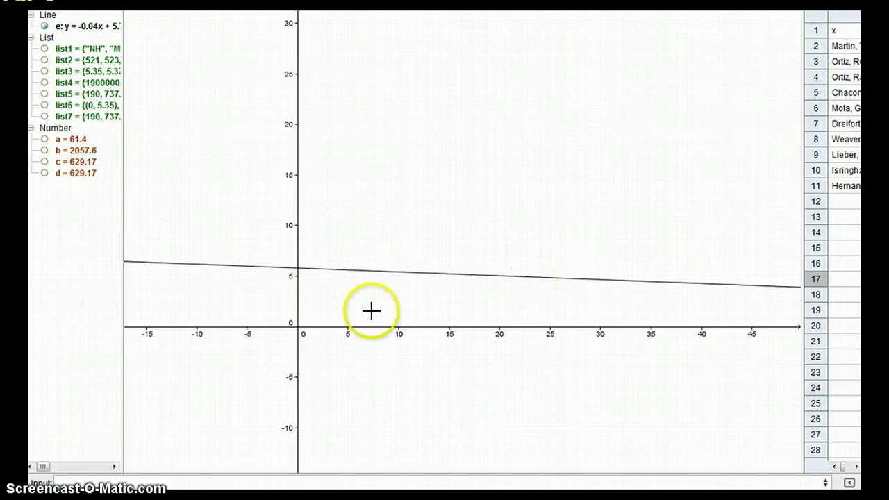
click(45, 153)
click(45, 153)
click(43, 140)
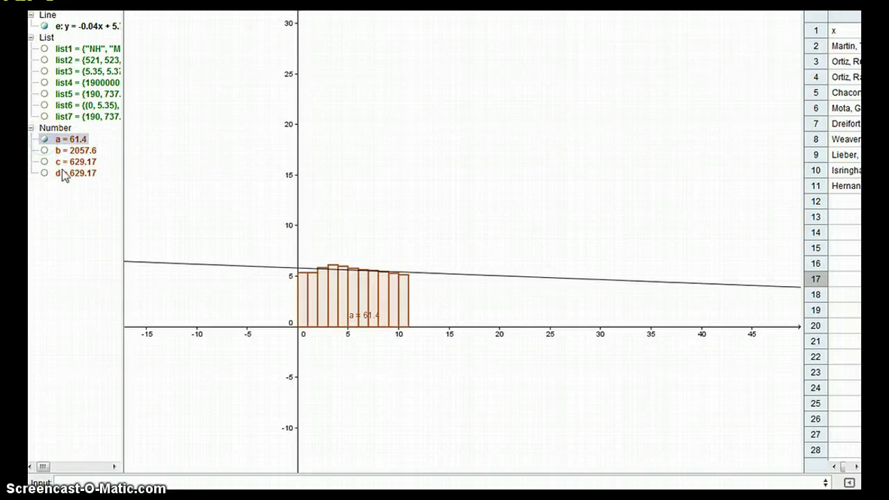
scroll(492, 261, up, 5)
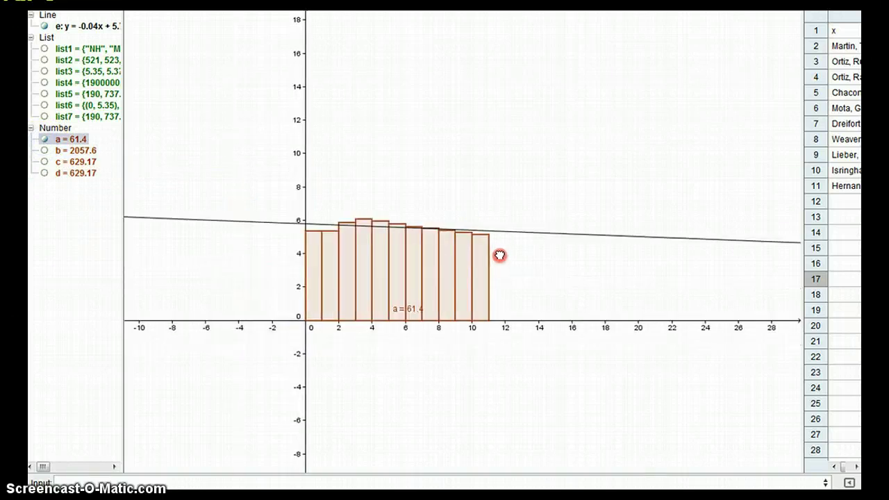